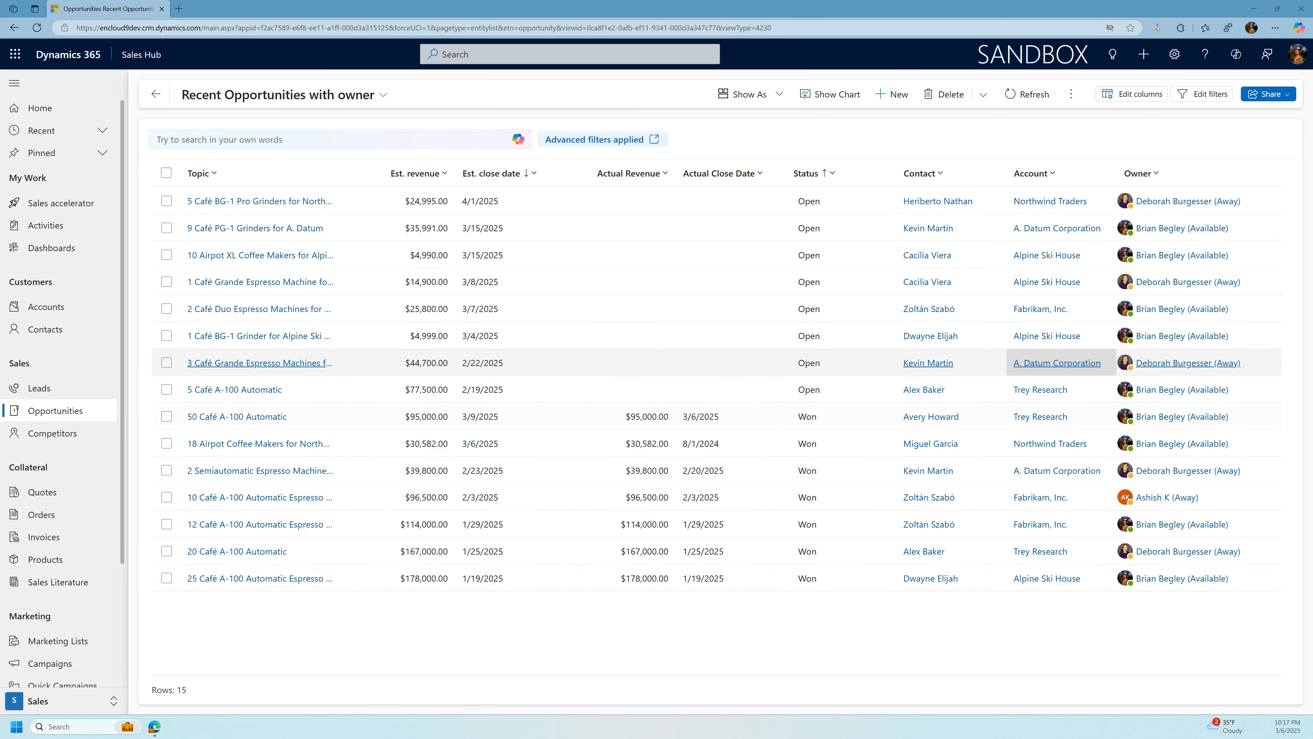
Step: Visualize the Recent Opportunities with owner view in Power BI and read through the quick summary's charts and trend text
click(1036, 173)
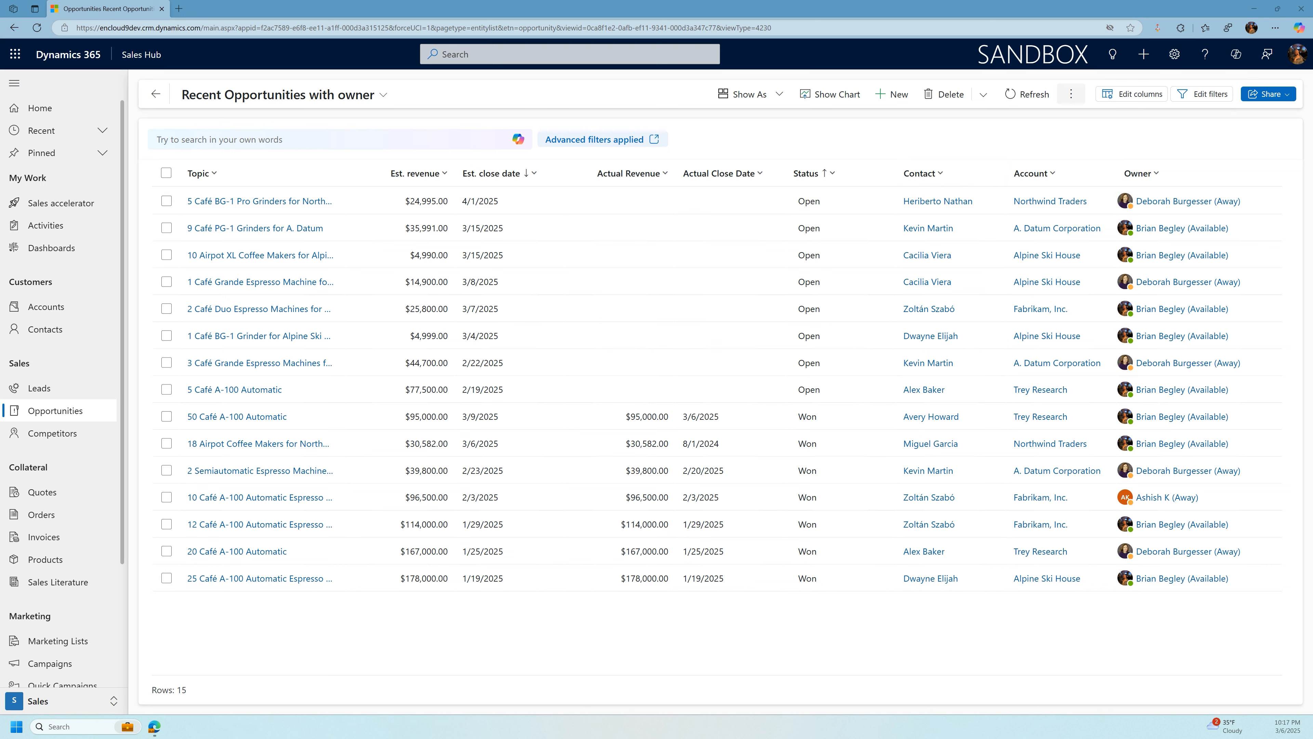
click(1071, 94)
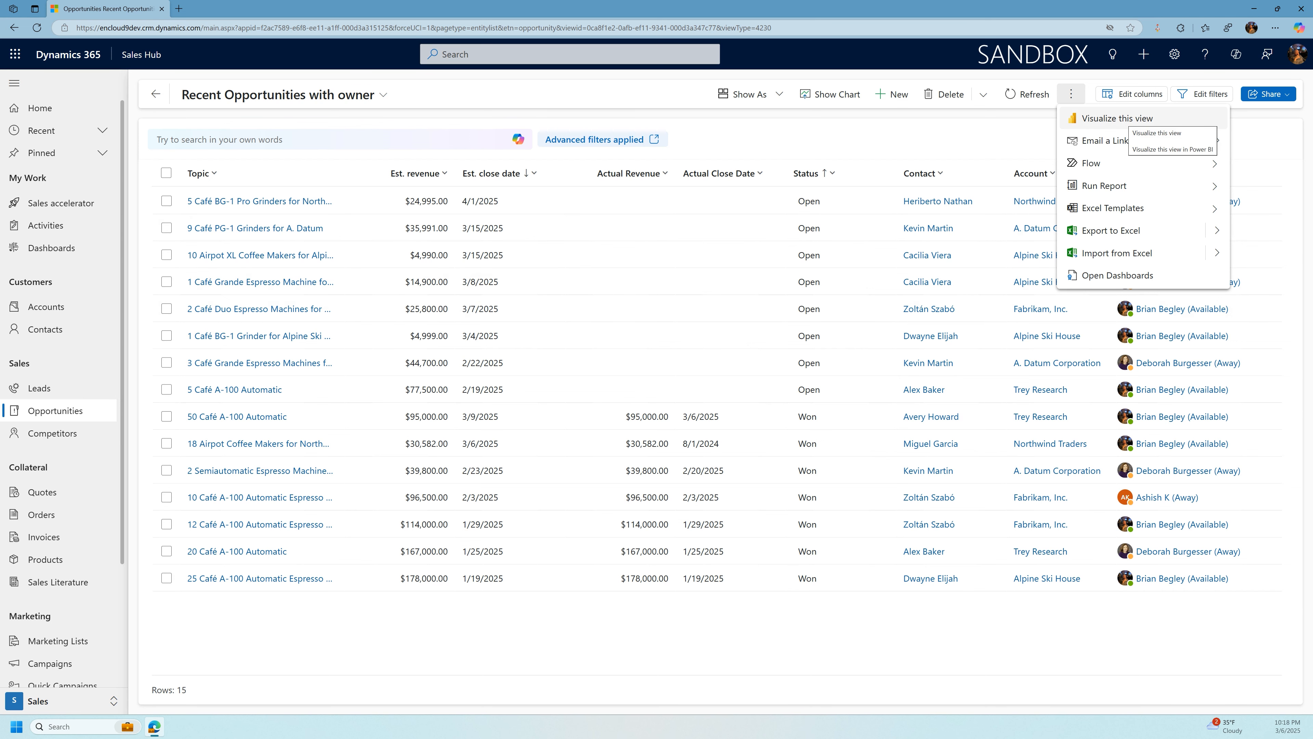
click(1117, 118)
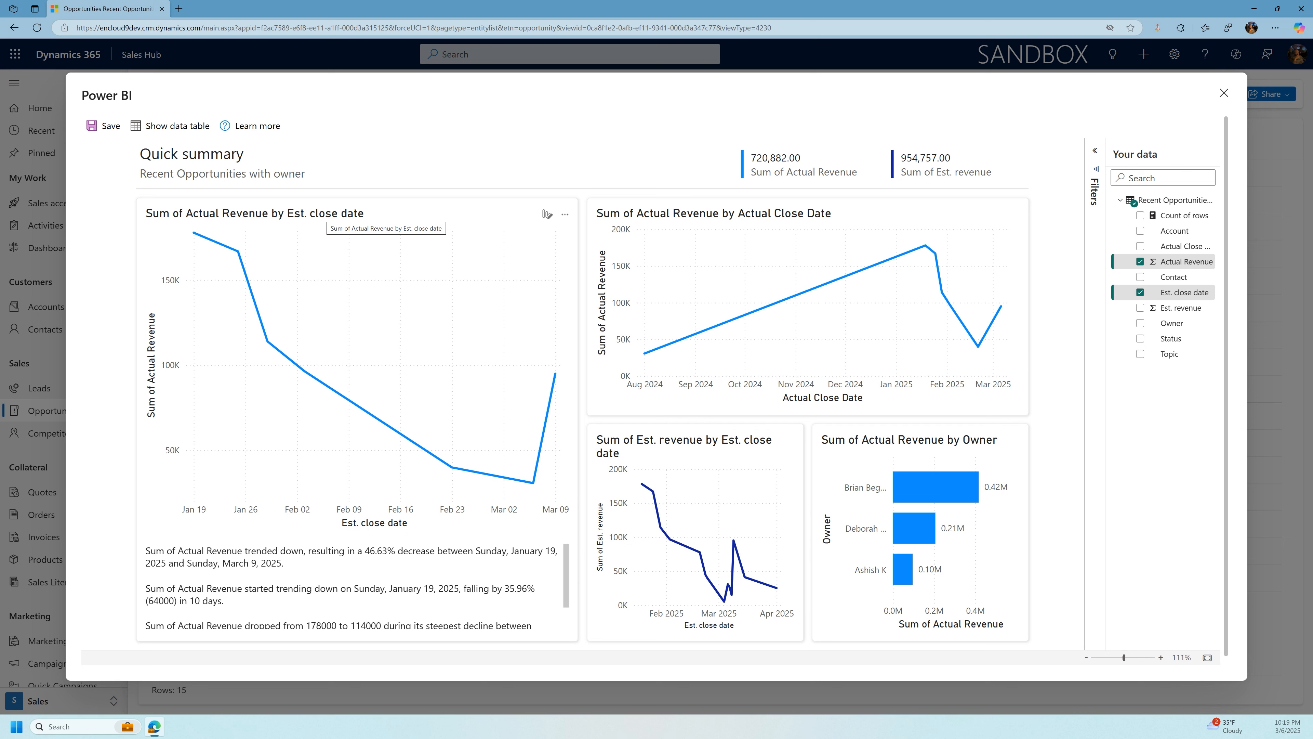
mouse_move(944, 486)
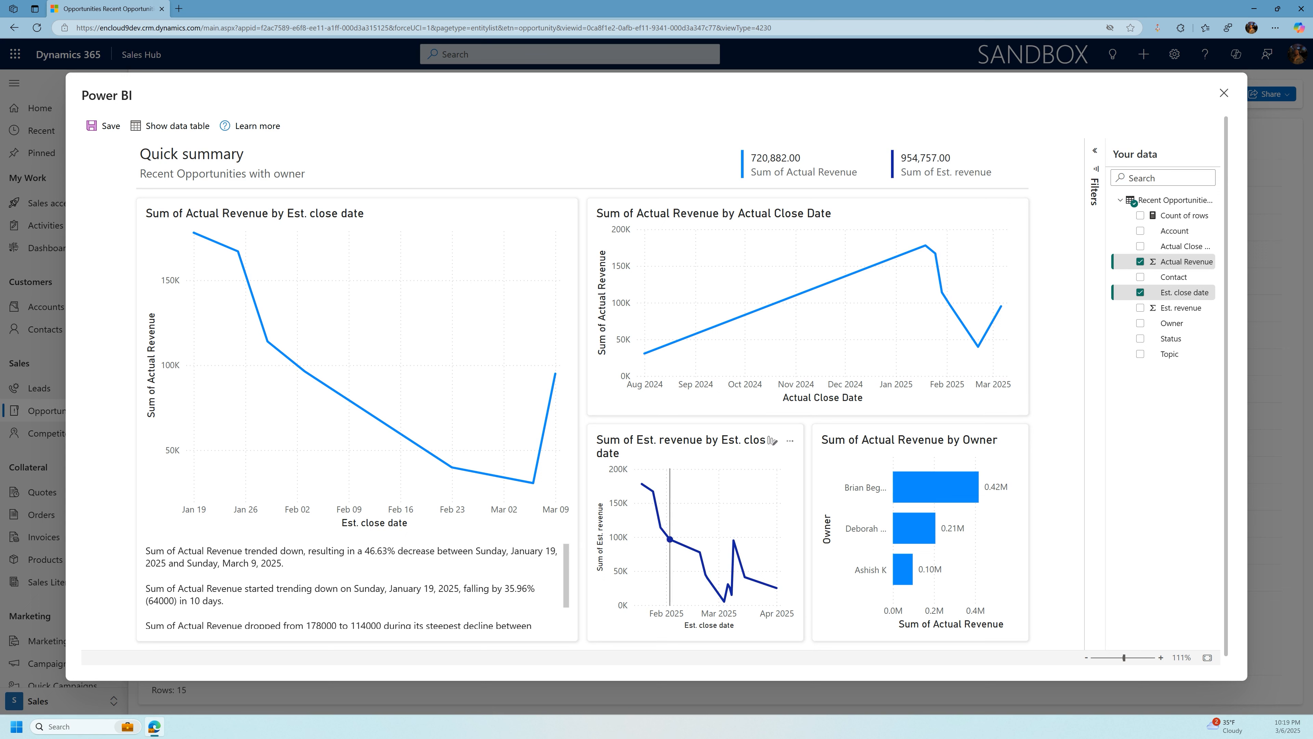
mouse_move(642, 587)
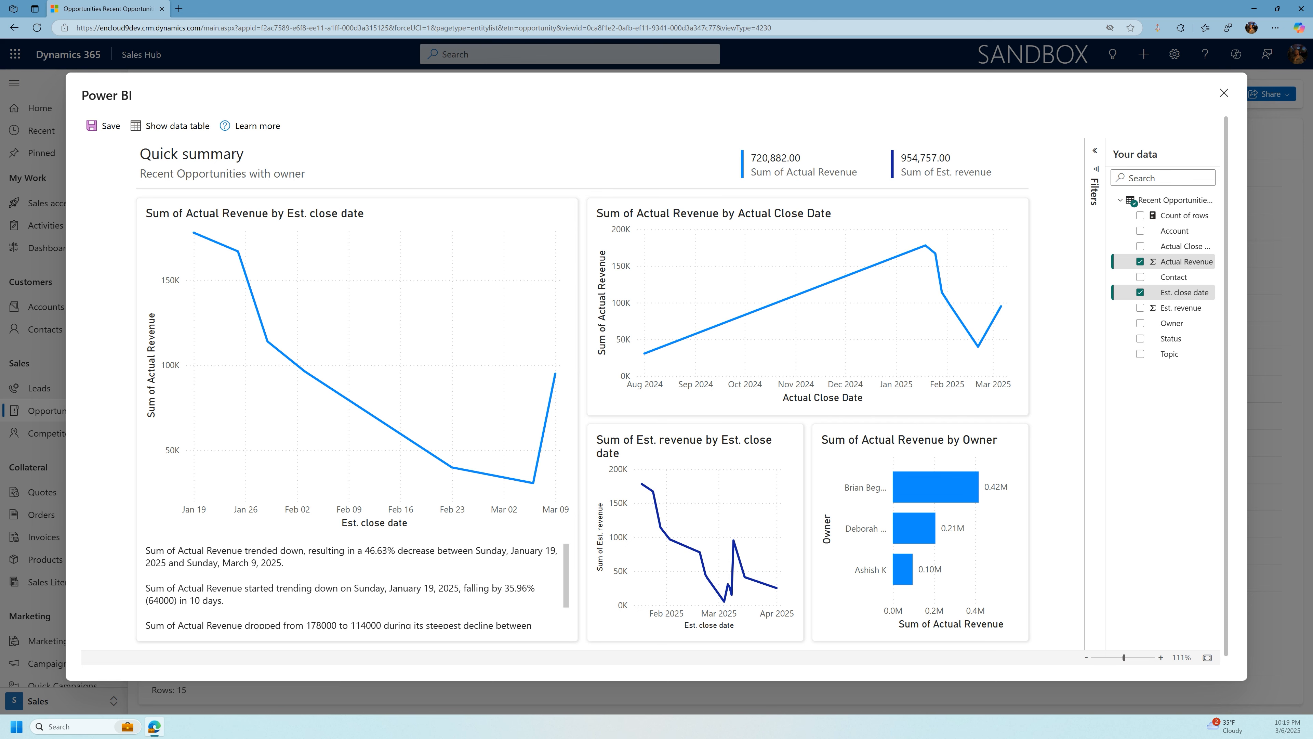
scroll(357, 587, down, 3)
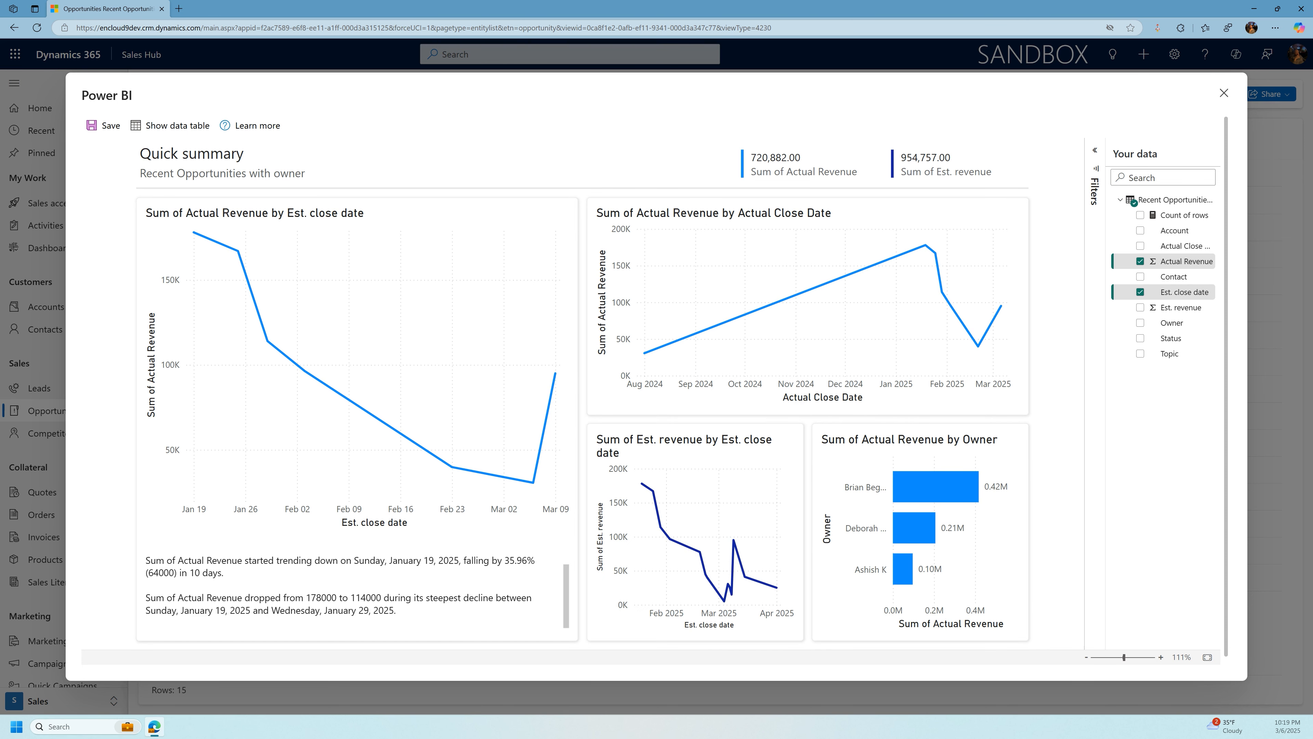
scroll(356, 587, up, 2)
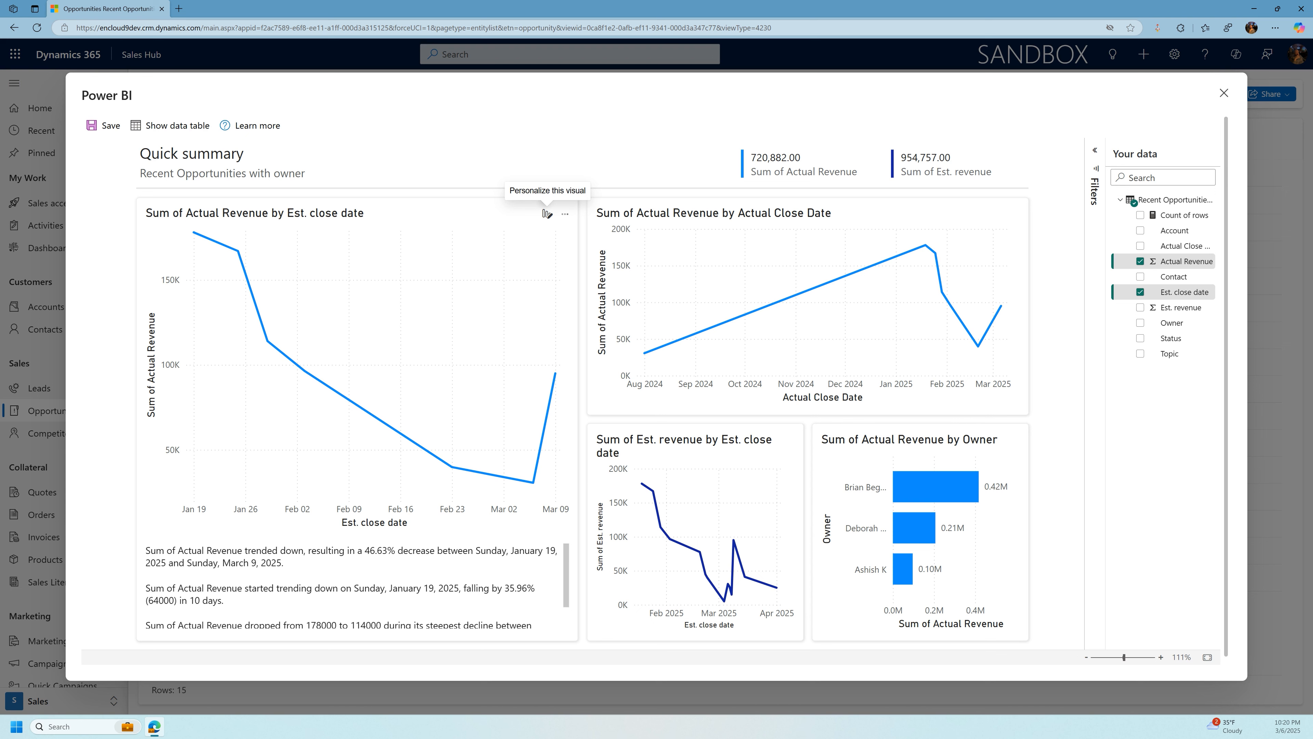
Step: Personalize the large Sum of Actual Revenue by Est. close date line chart to use Actual Close Date as its X-axis
click(547, 213)
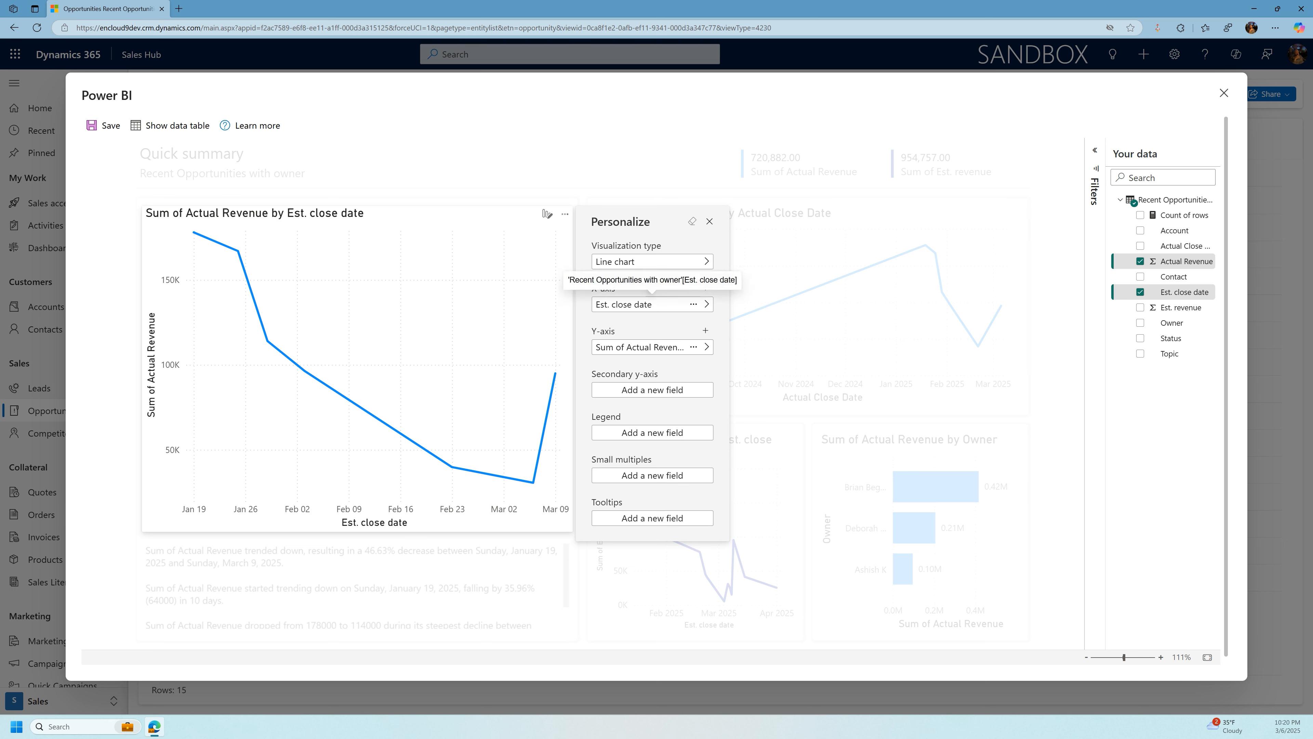
click(646, 304)
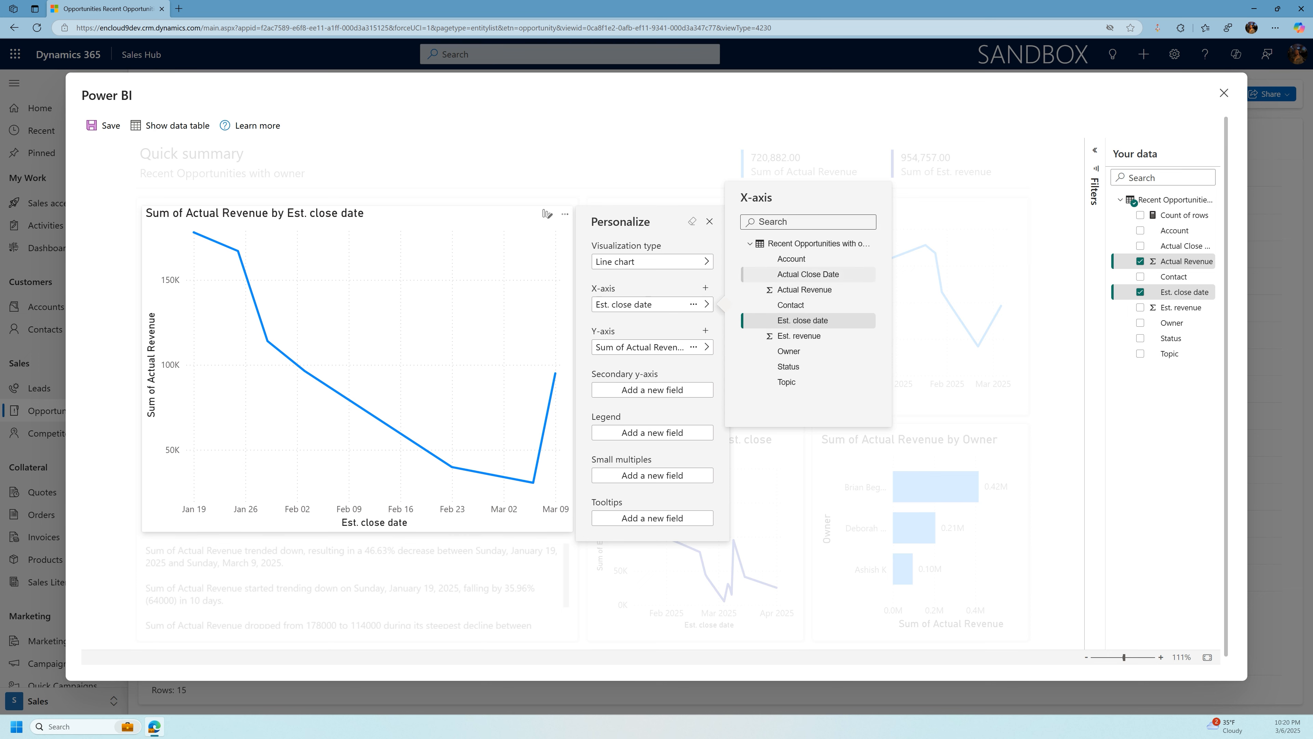
click(809, 274)
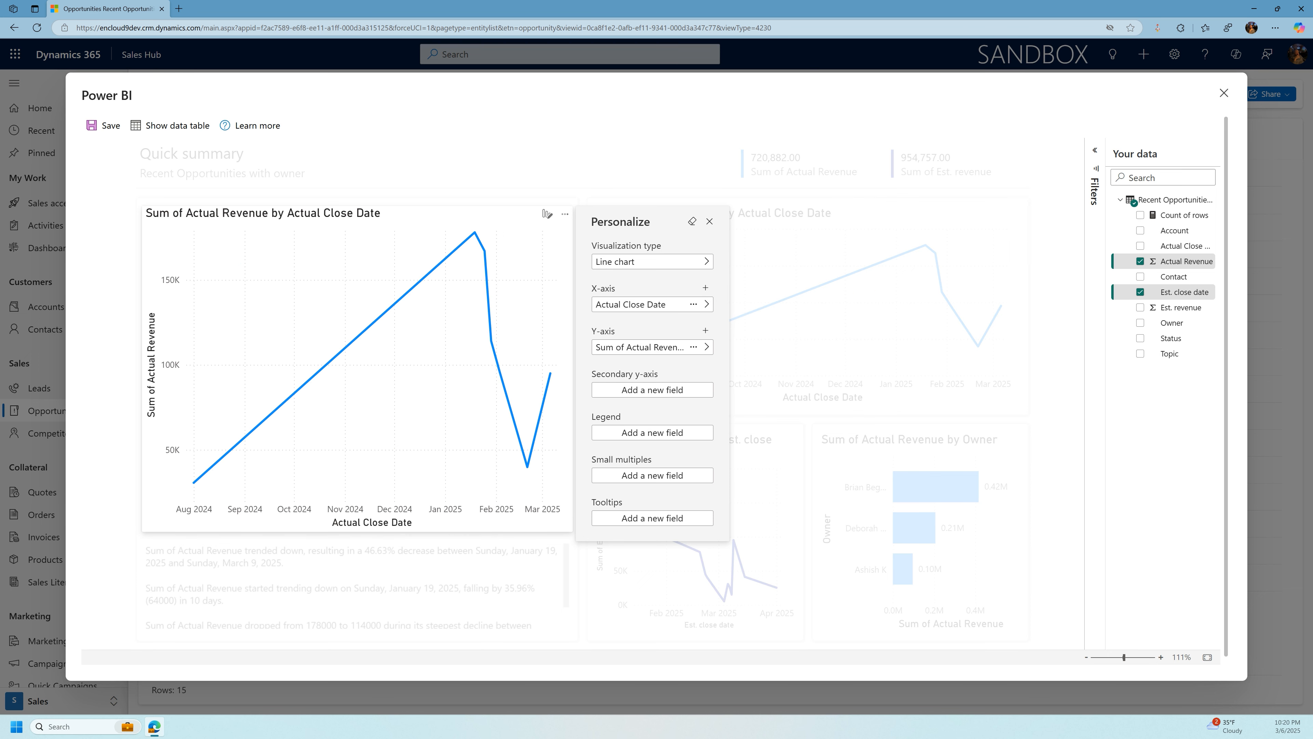
click(709, 222)
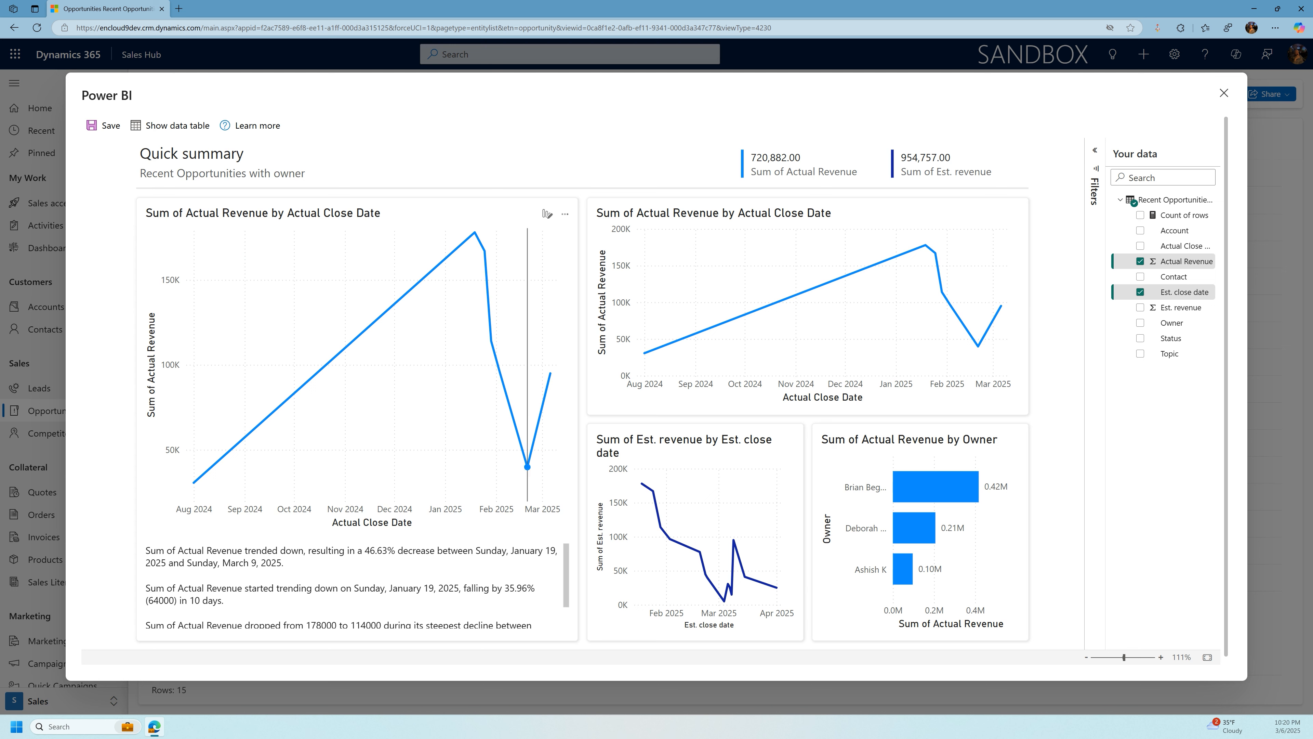
Step: Personalize the smaller Sum of Actual Revenue by Actual Close Date chart with Est. close date as X-axis and Est. revenue as Y-axis
mouse_move(552, 441)
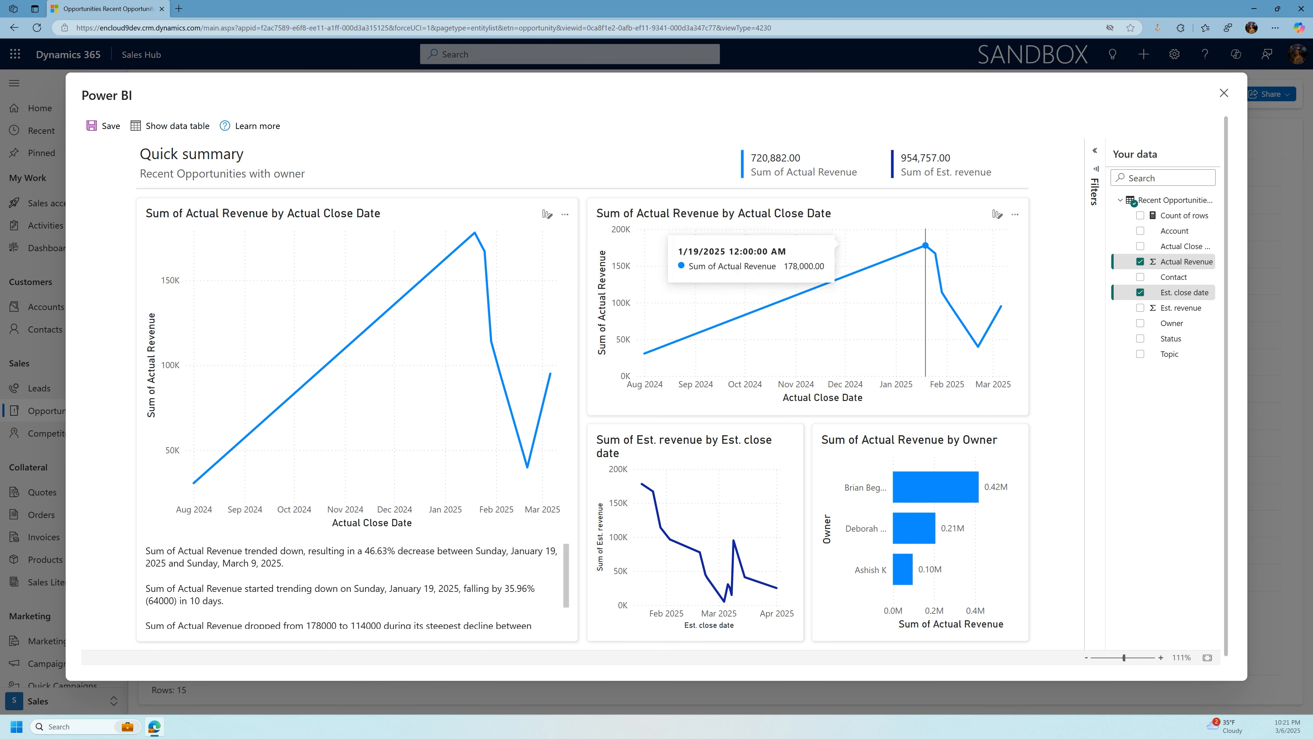
click(998, 214)
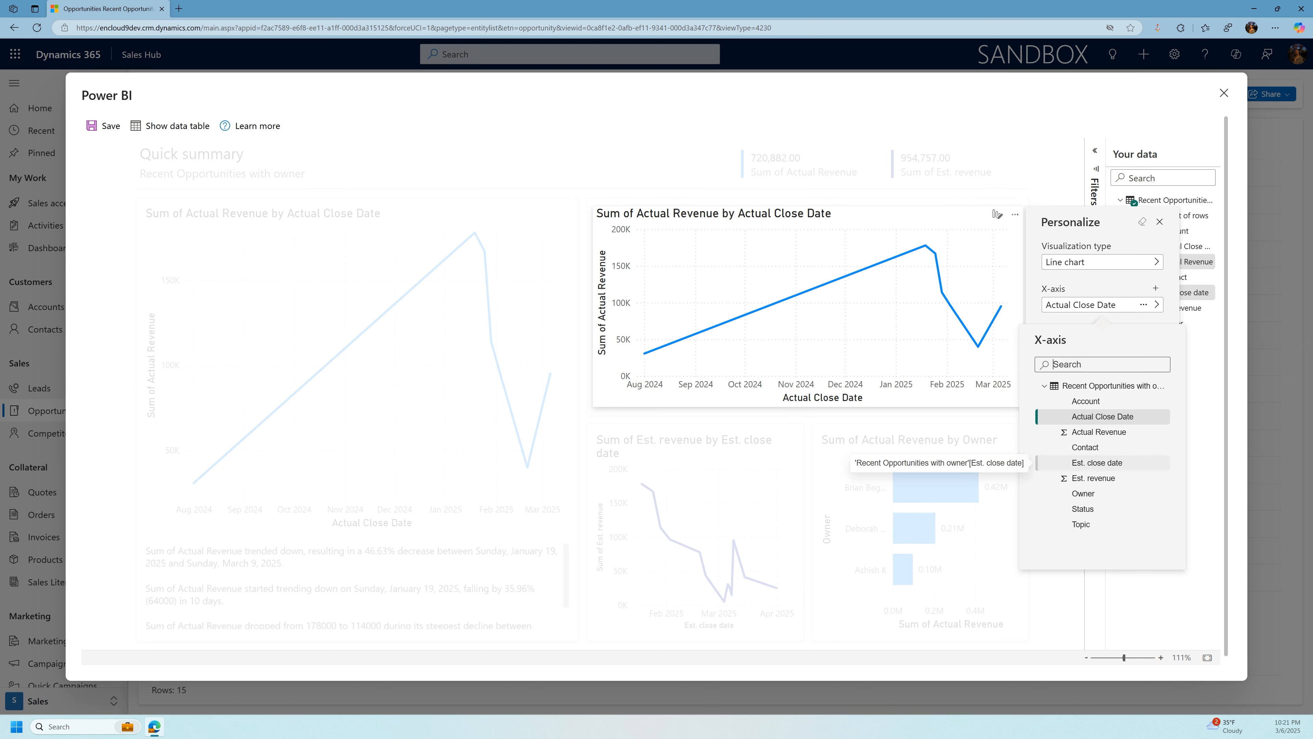
click(1097, 462)
click(1157, 347)
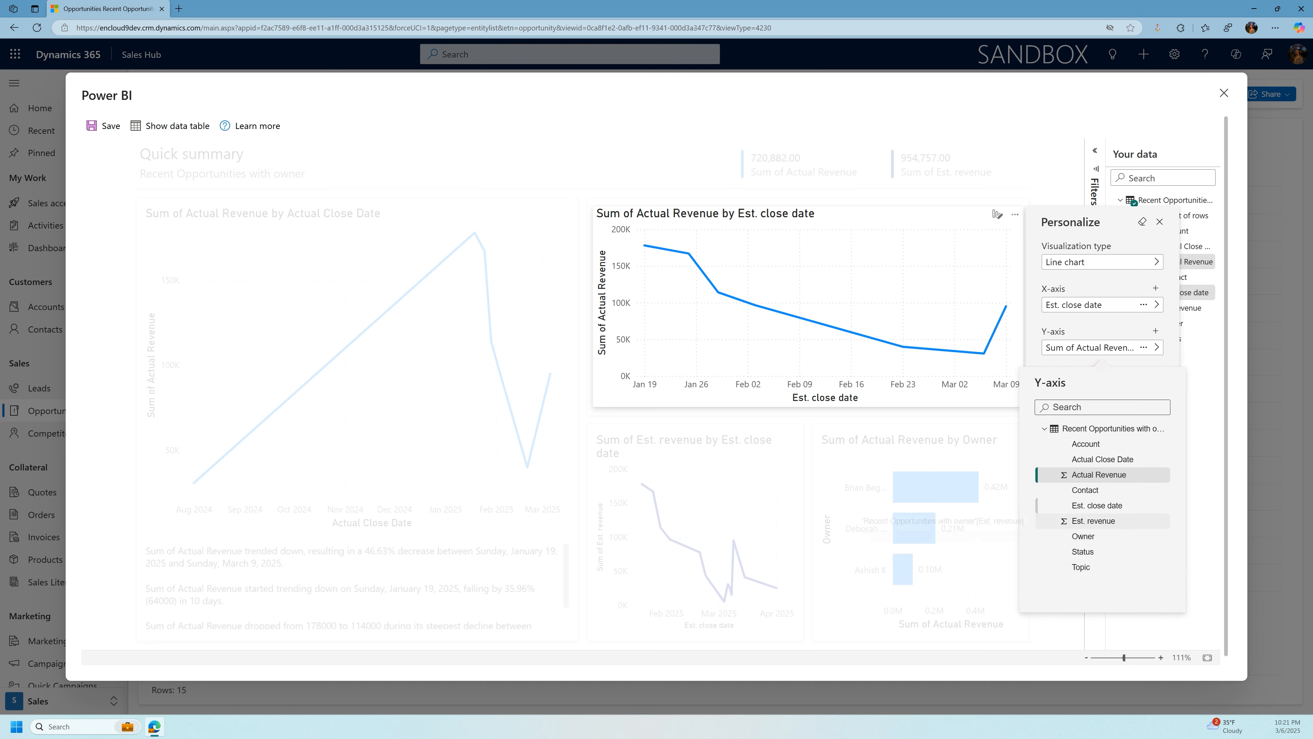
click(1094, 520)
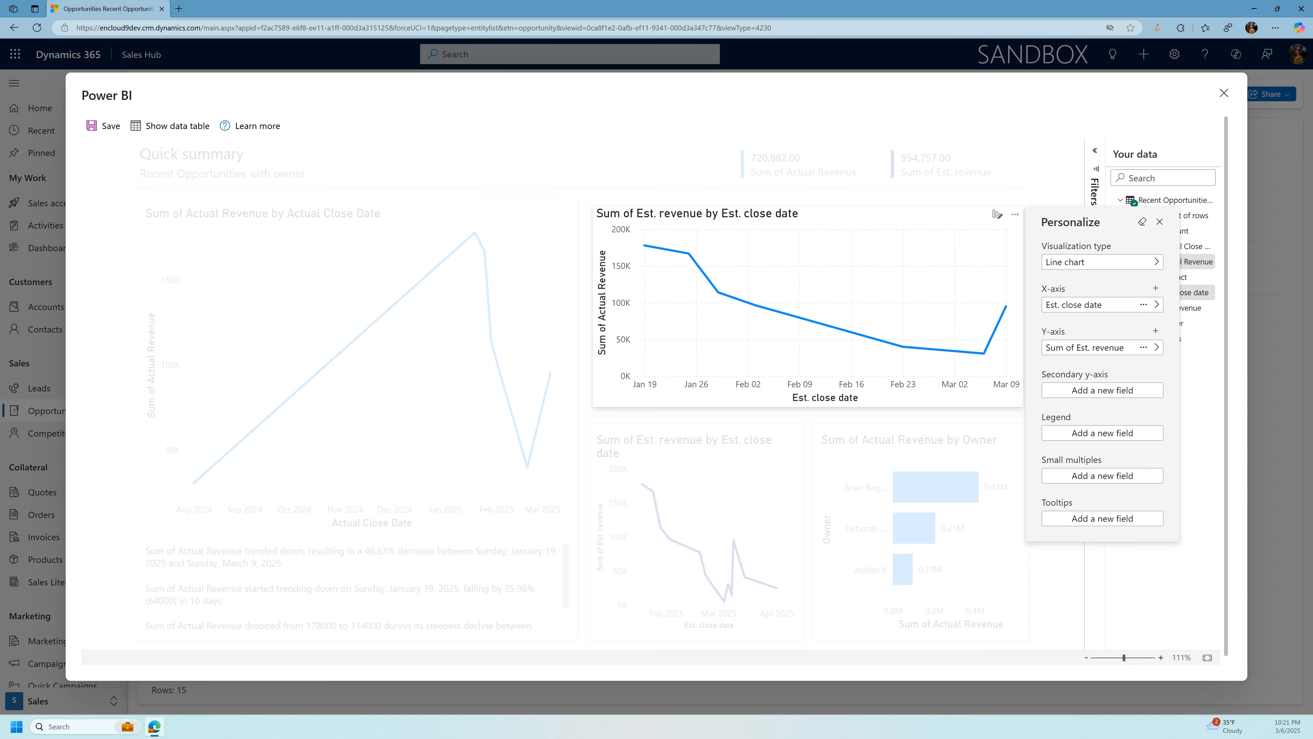
Step: Try the ribbon chart type on the personalized Est. revenue visual, settle on a waterfall chart and close its settings
click(1156, 262)
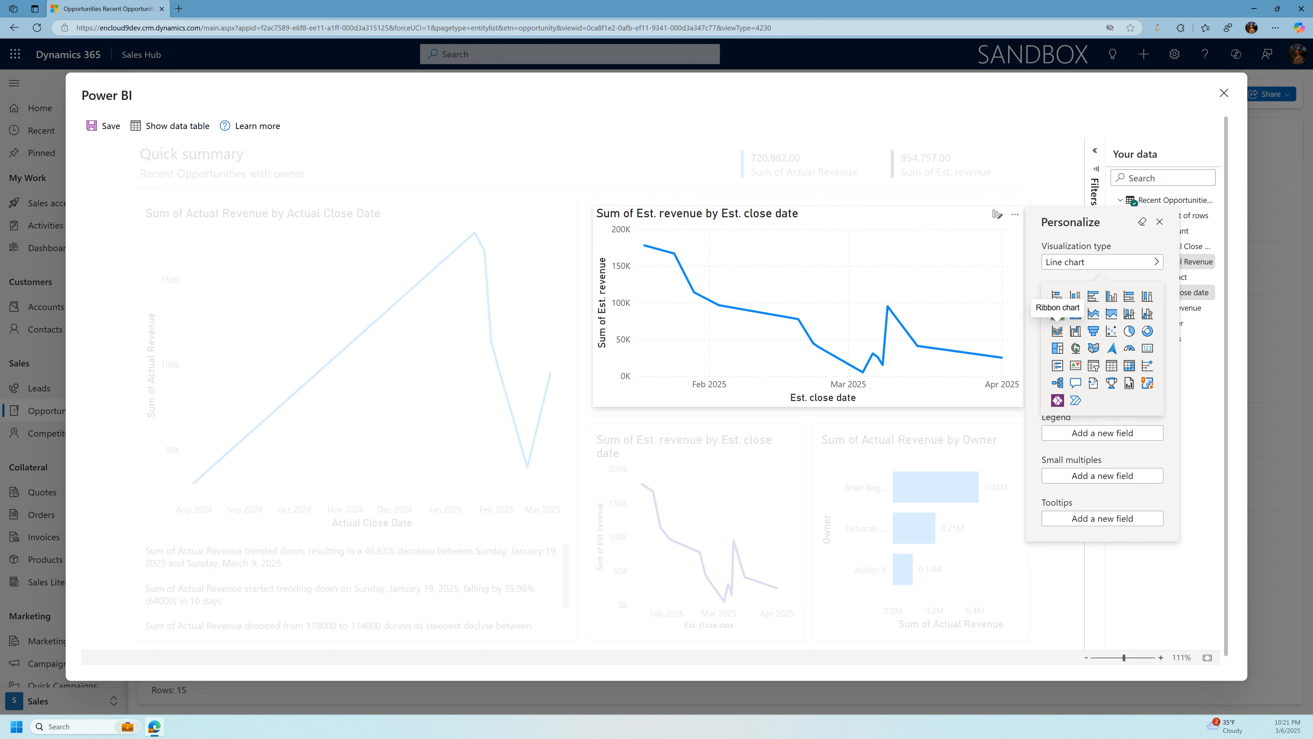
click(1058, 331)
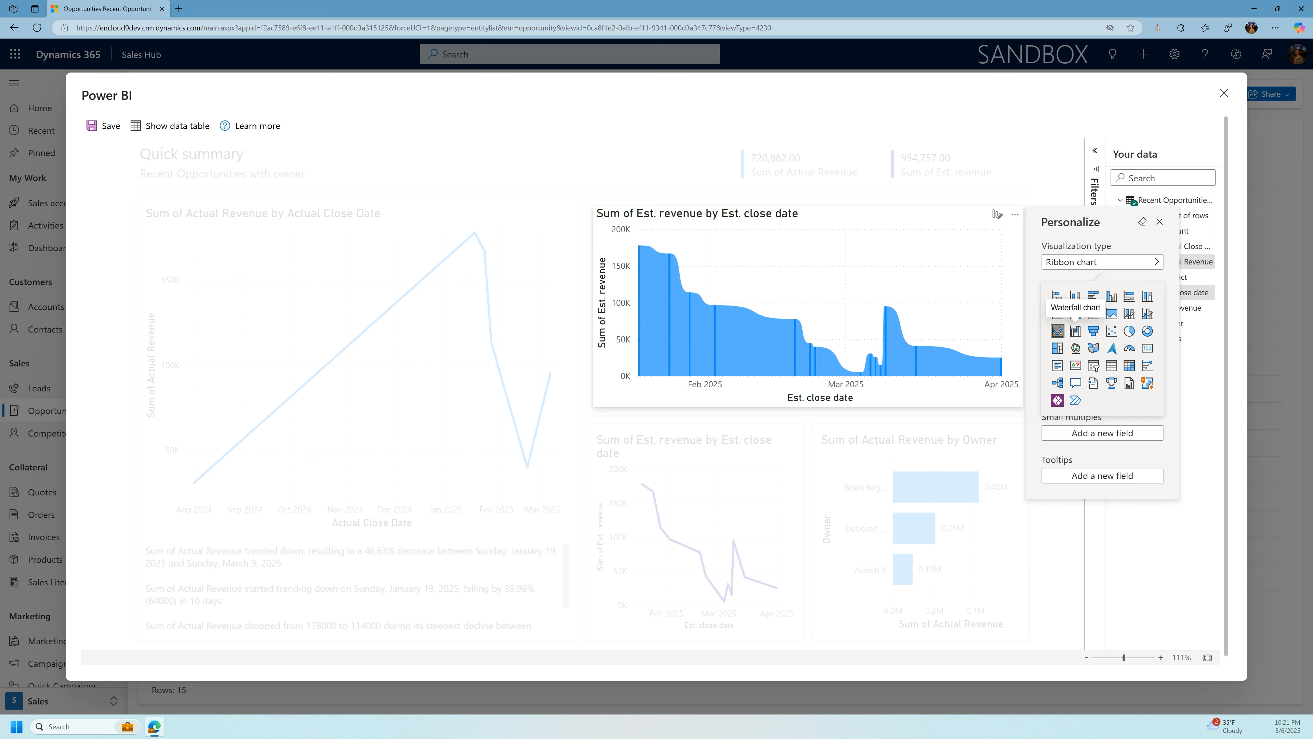
click(1076, 331)
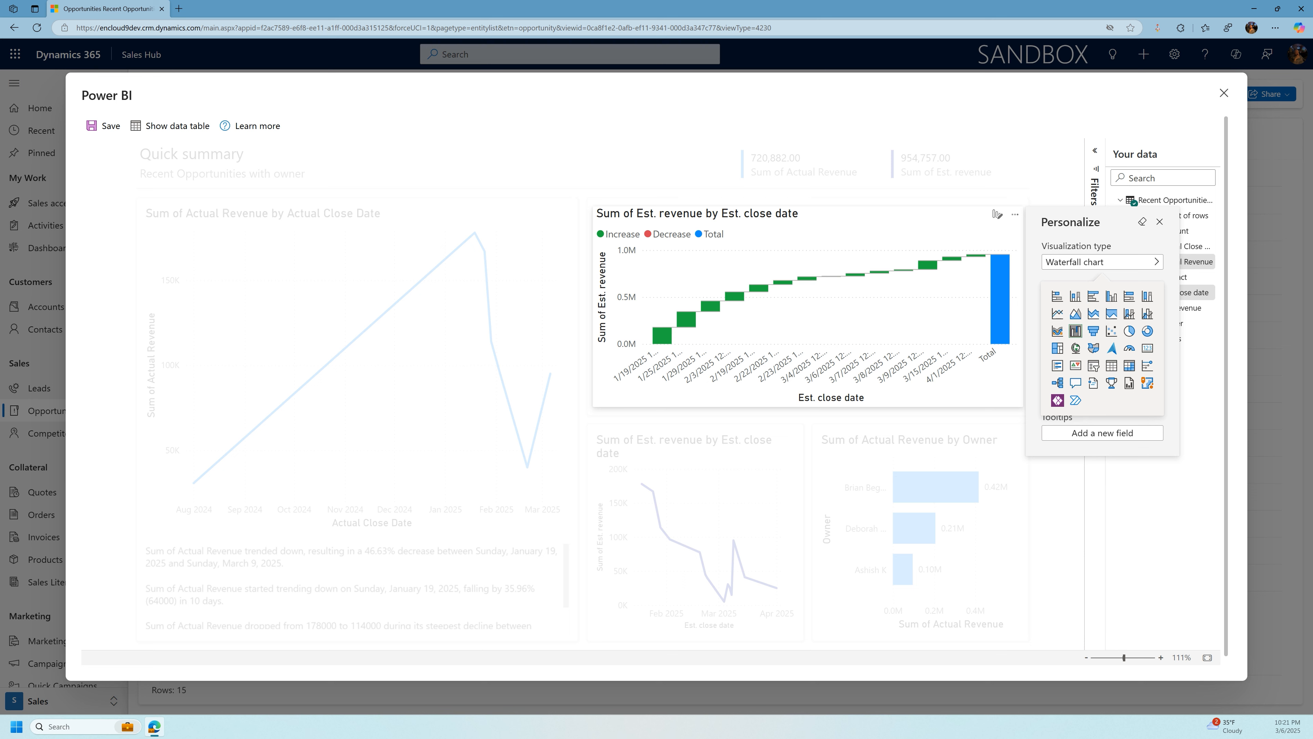
key(Escape)
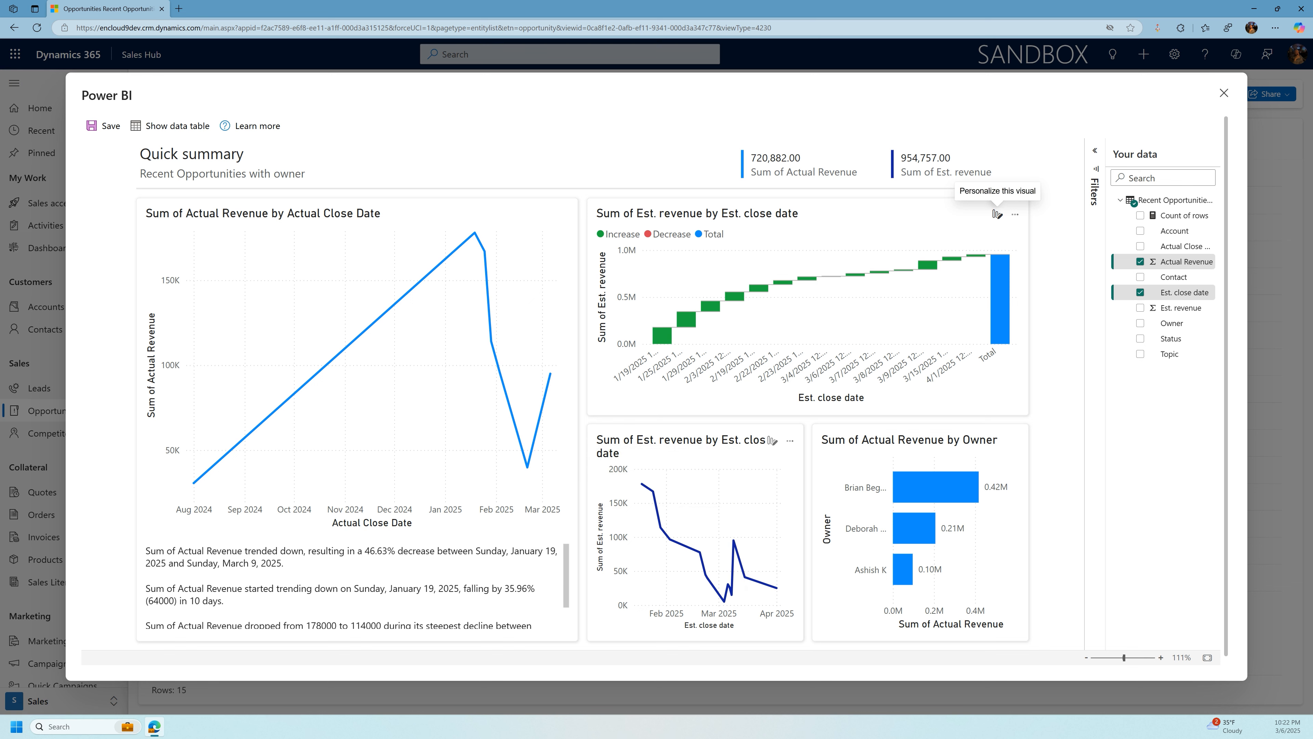
Step: Personalize the Sum of Est. revenue by Est. close date line chart with Owner as X-axis and Actual Revenue as Y-axis
mouse_move(745, 577)
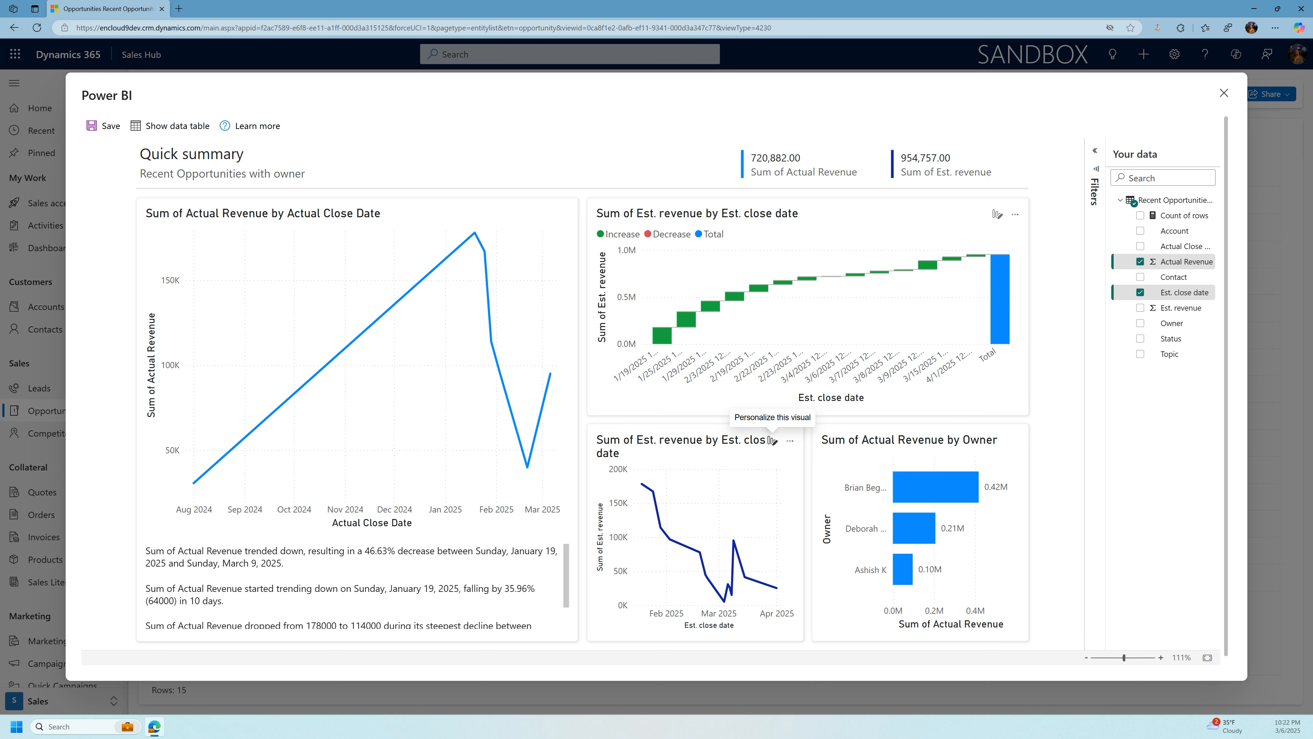
click(772, 440)
click(919, 395)
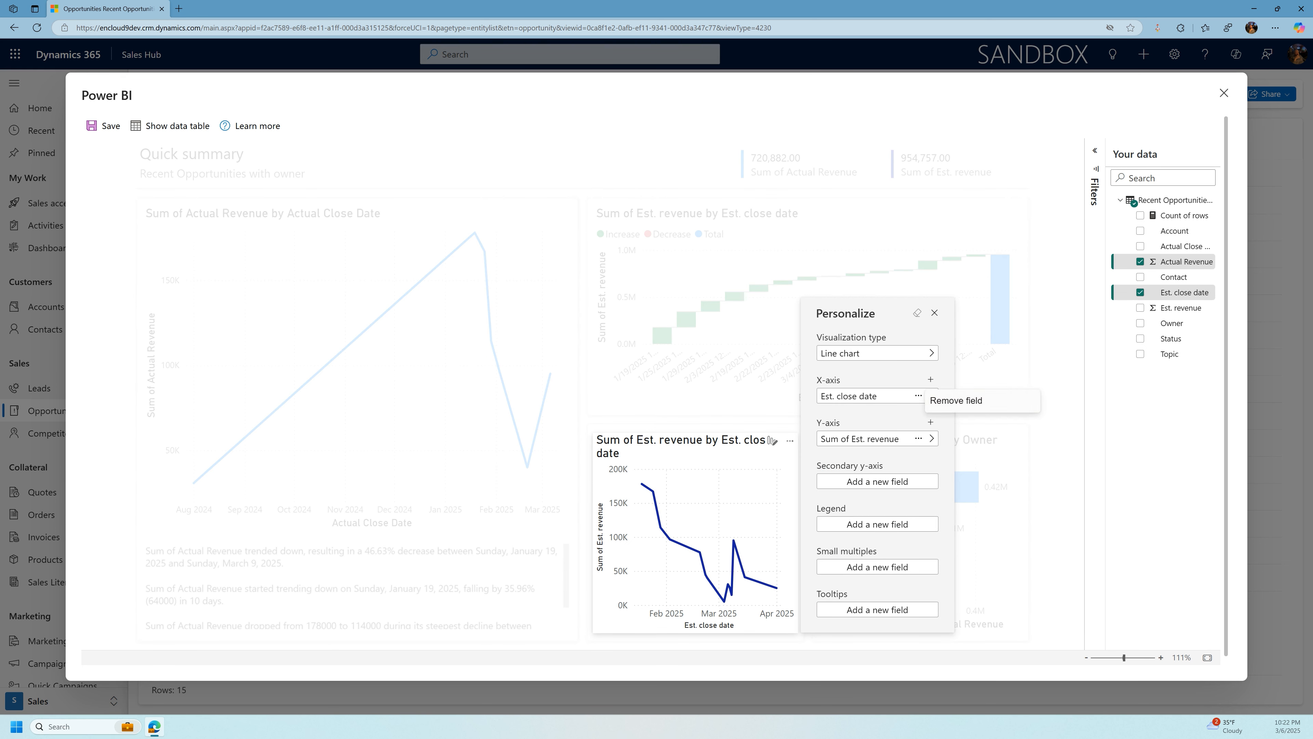
click(879, 396)
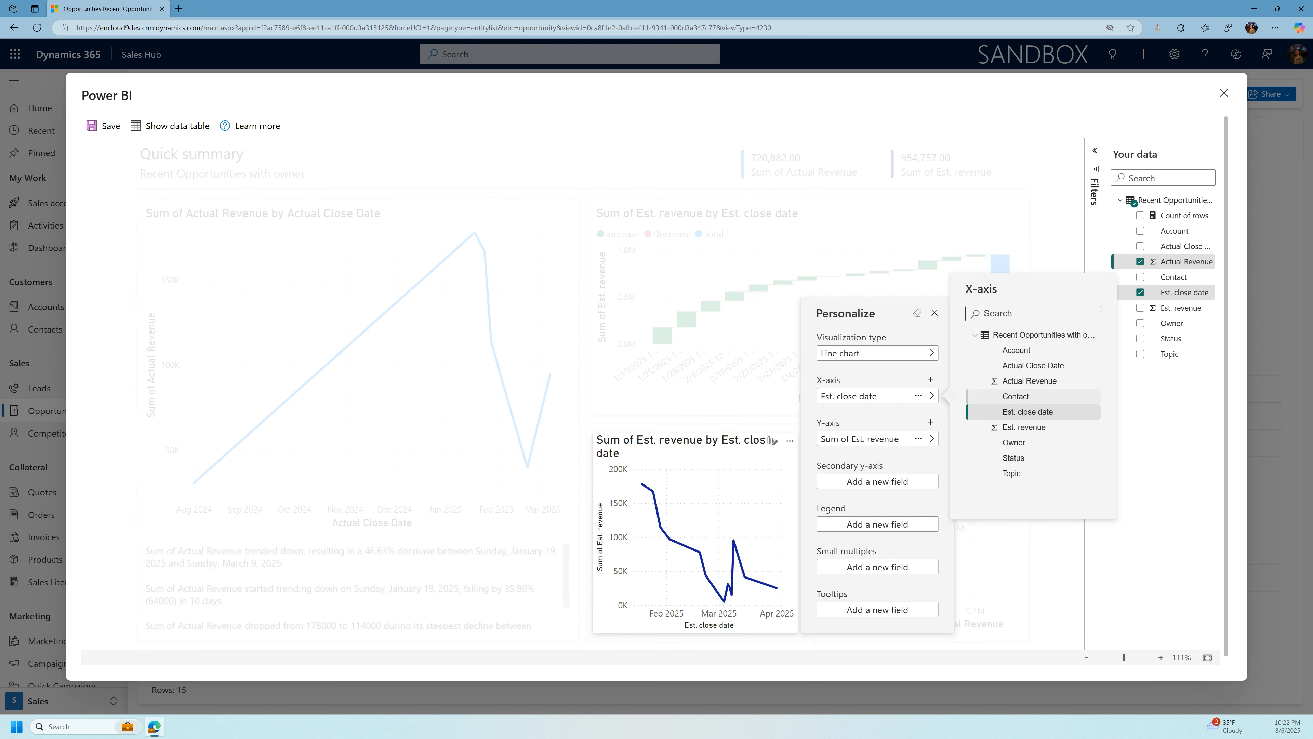
click(1033, 365)
click(879, 438)
click(1029, 424)
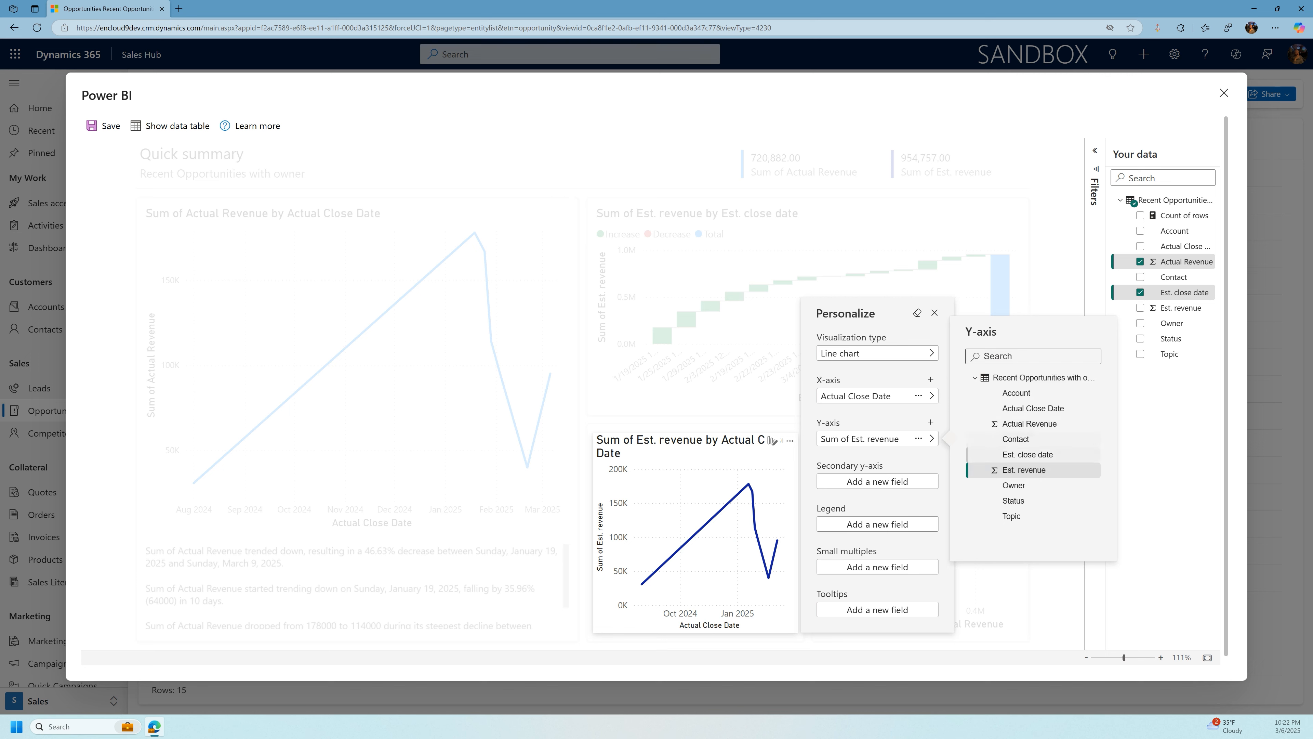
click(879, 396)
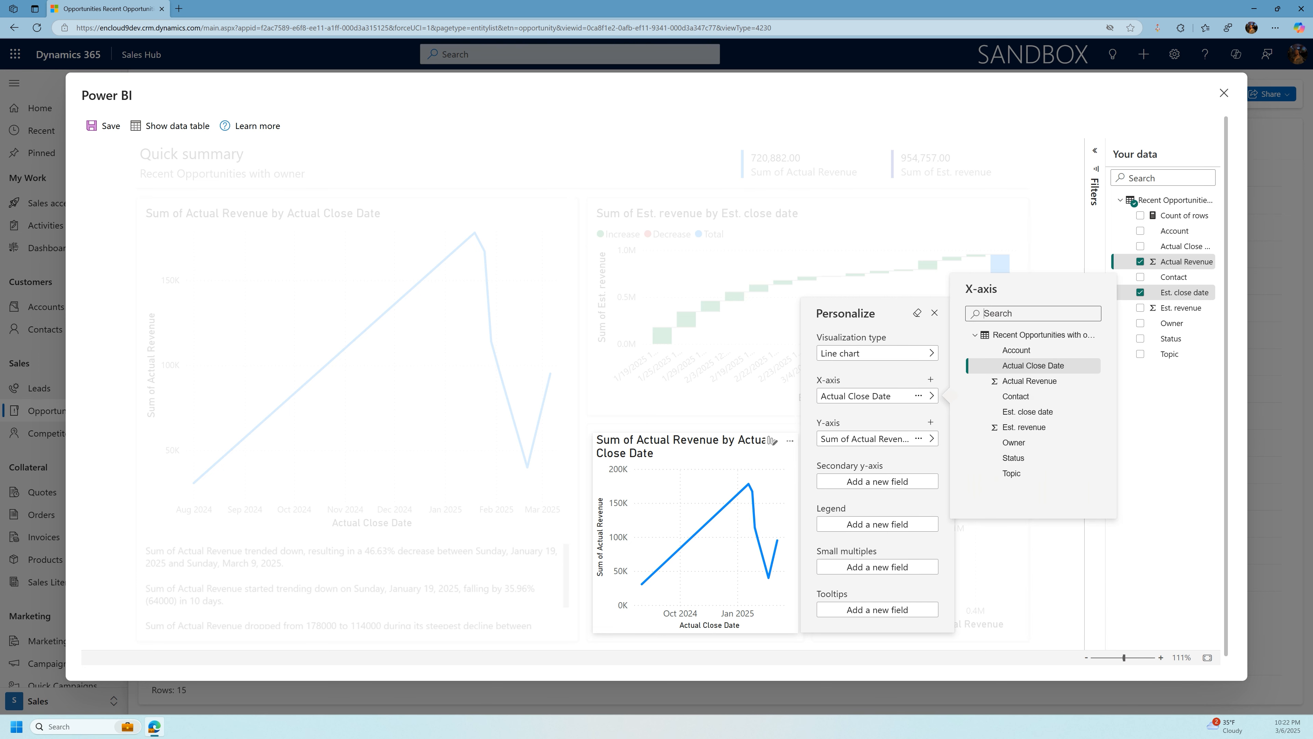
click(1014, 443)
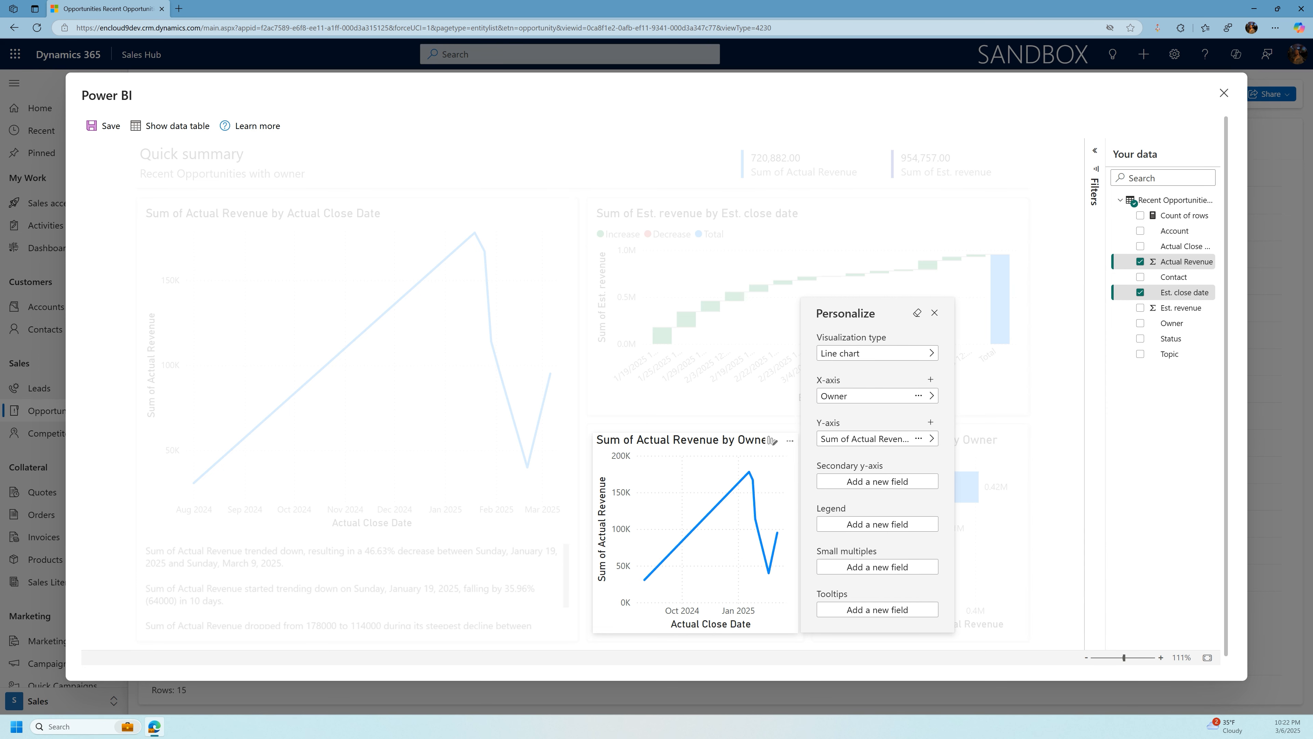
Step: Change the Sum of Actual Revenue by Owner line chart to a treemap and close its settings
click(878, 354)
click(1029, 409)
click(934, 313)
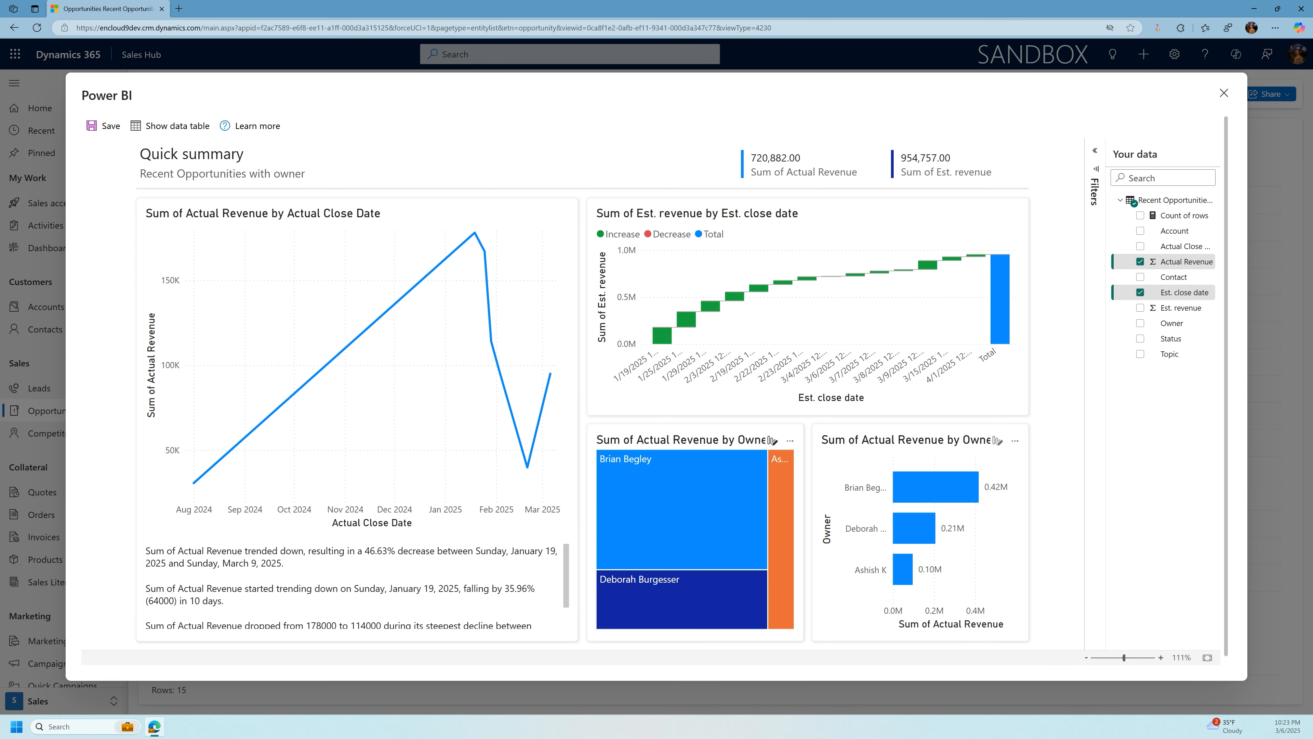
Step: Set the Y-axis of the Sum of Actual Revenue by Owner bar chart to Account and turn the visual into a treemap
mouse_move(920, 489)
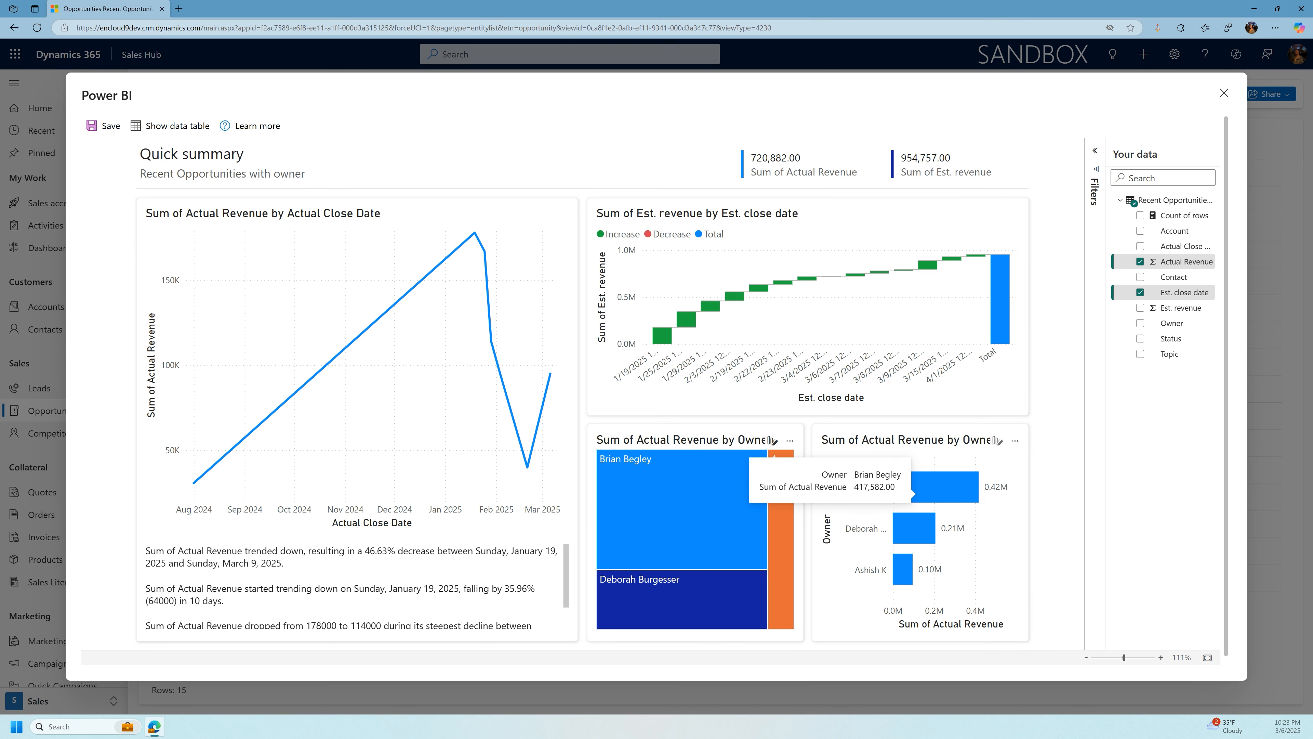
click(999, 441)
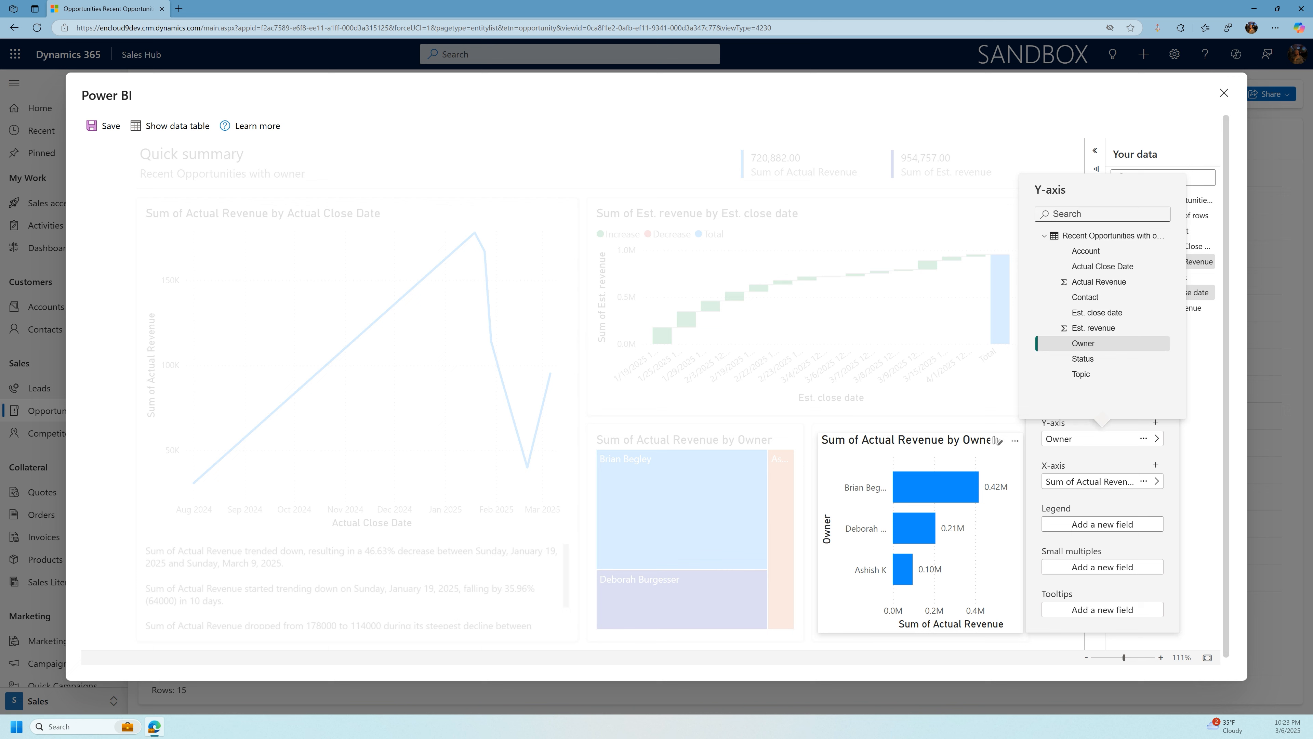
click(1085, 251)
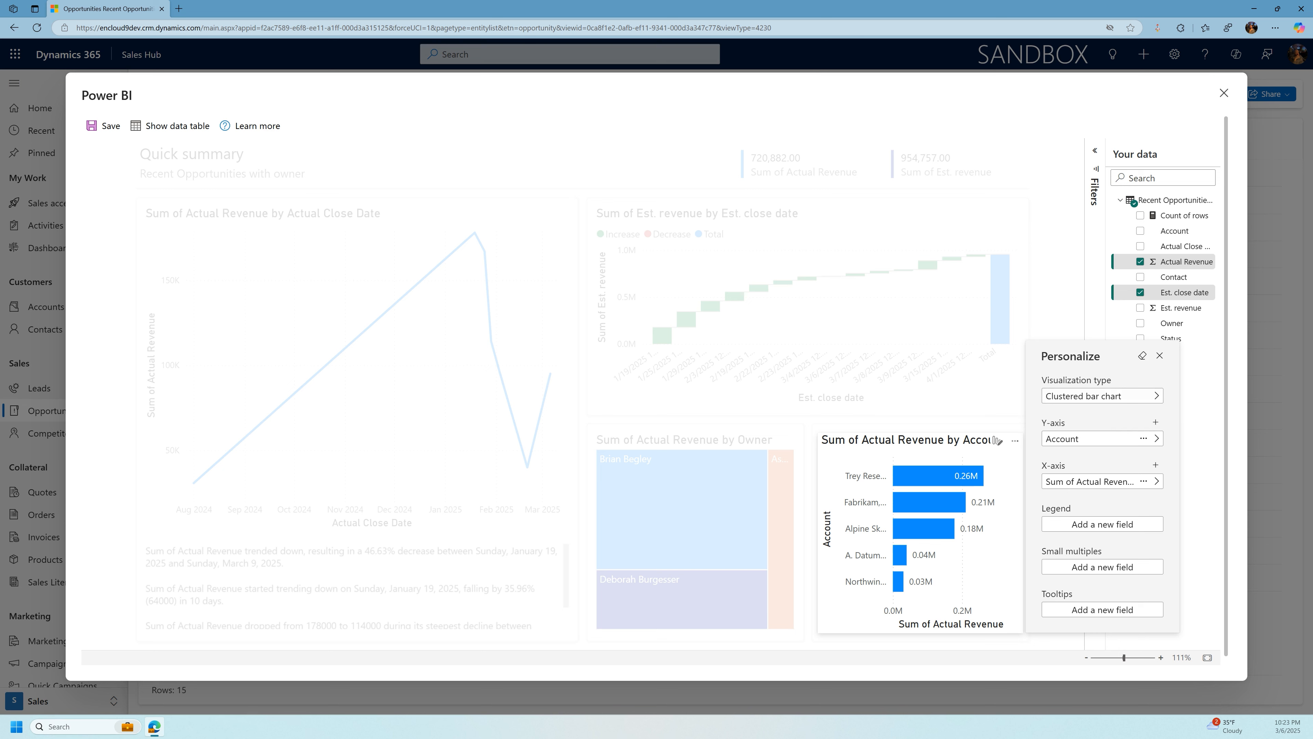
click(1103, 394)
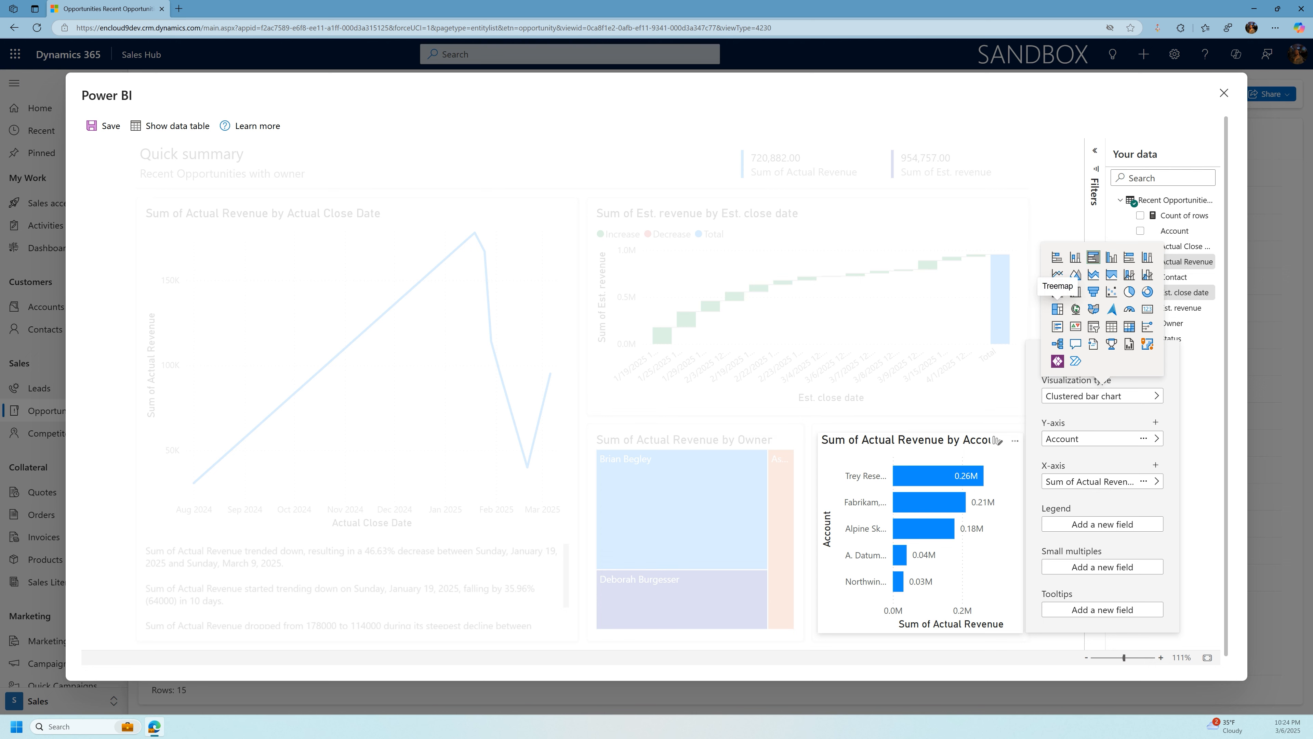
click(1058, 309)
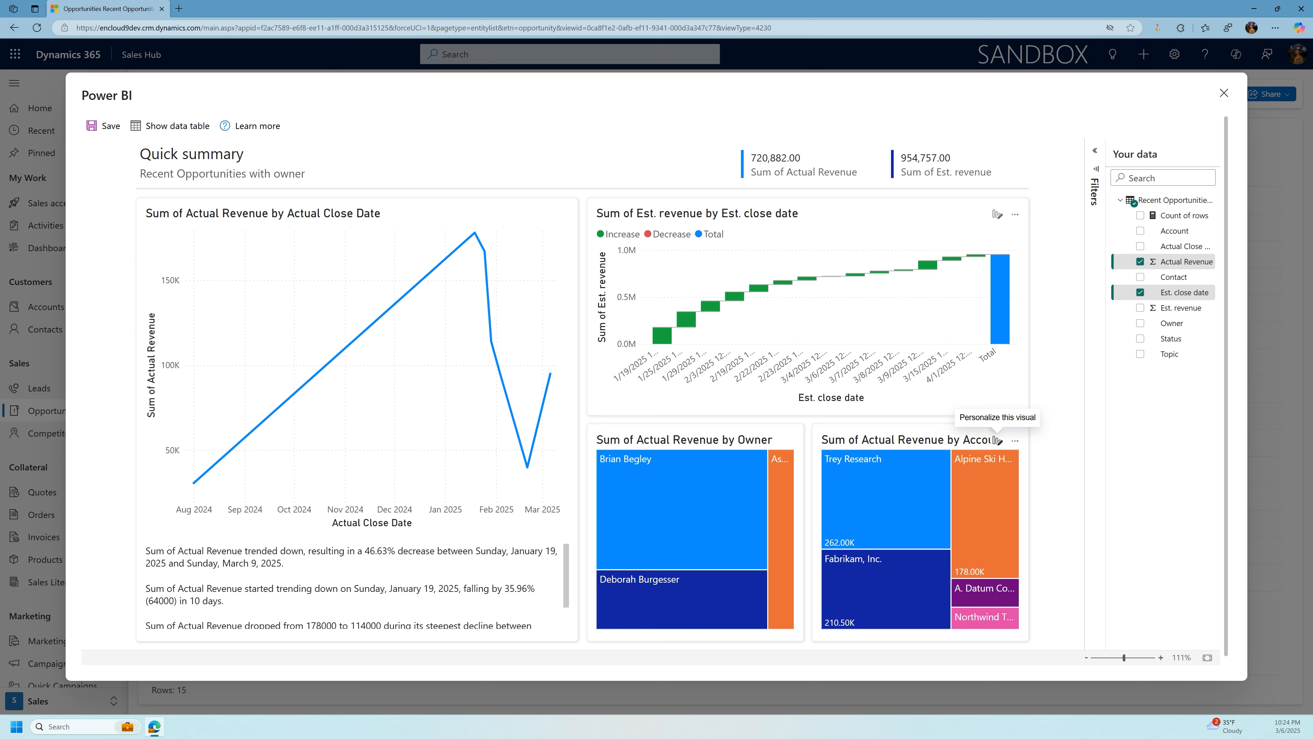
Step: Save the visualization to My workspace in Power BI under the file name Revenue Opportunity
mouse_move(787, 533)
mouse_move(873, 627)
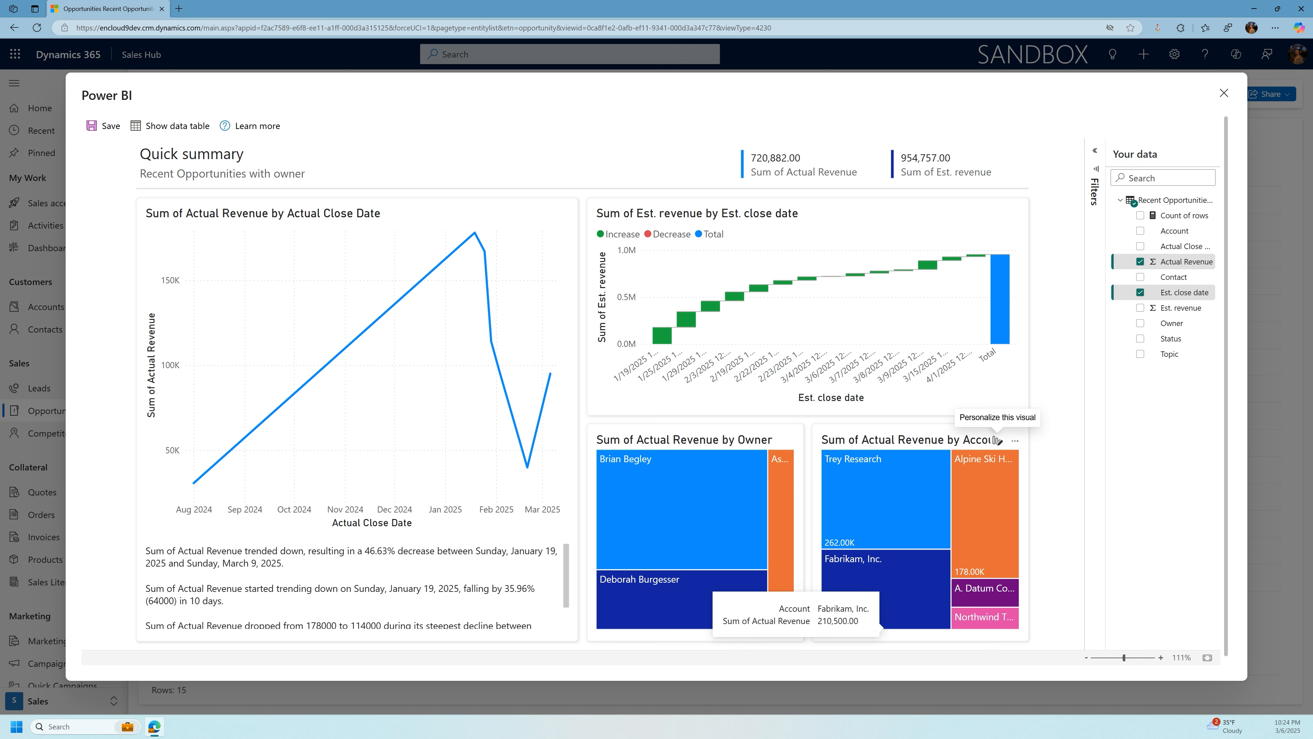
mouse_move(992, 610)
click(103, 126)
text(Rev)
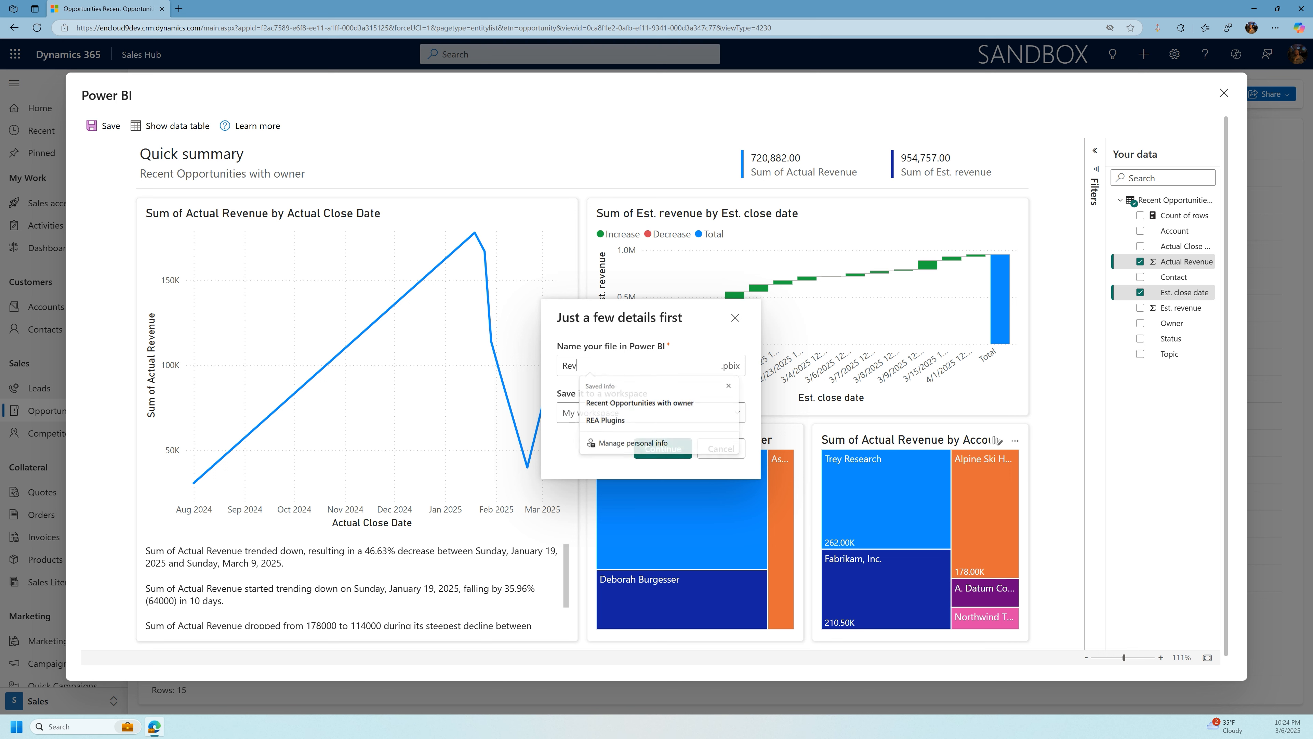
text(enue Oppor)
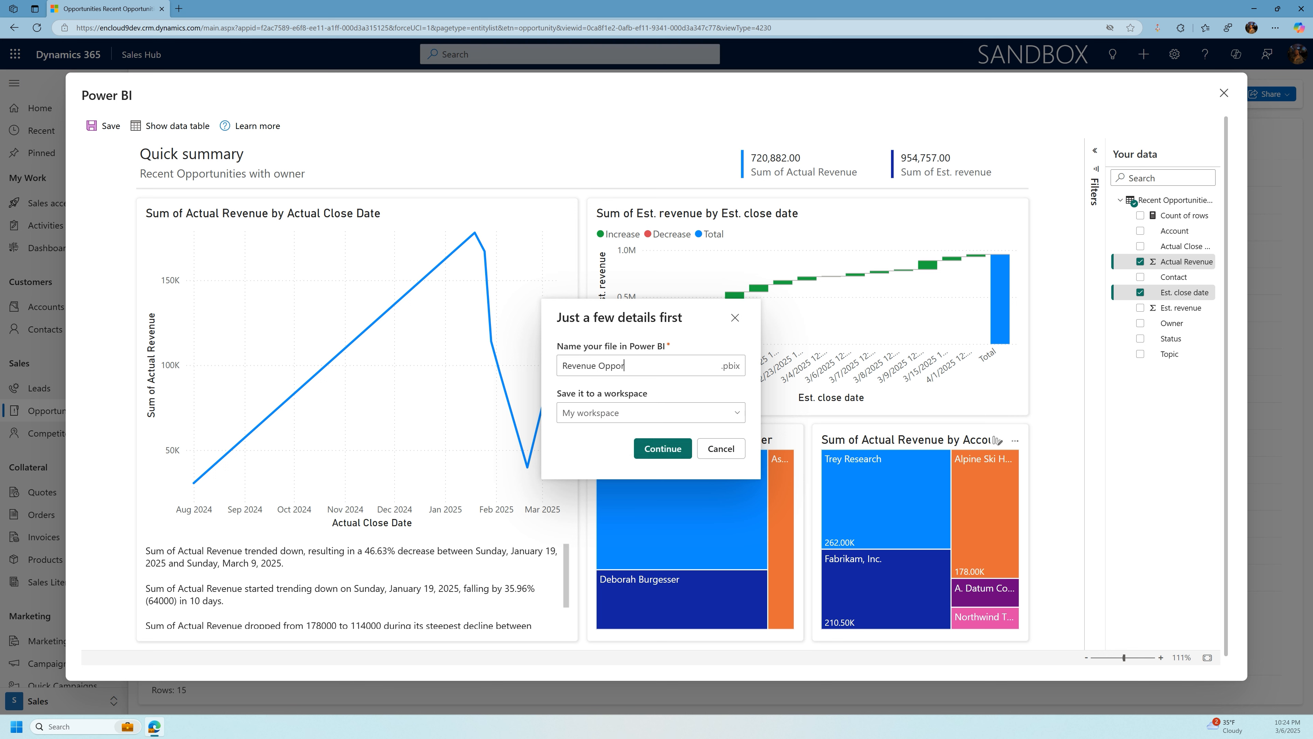
text(tunity)
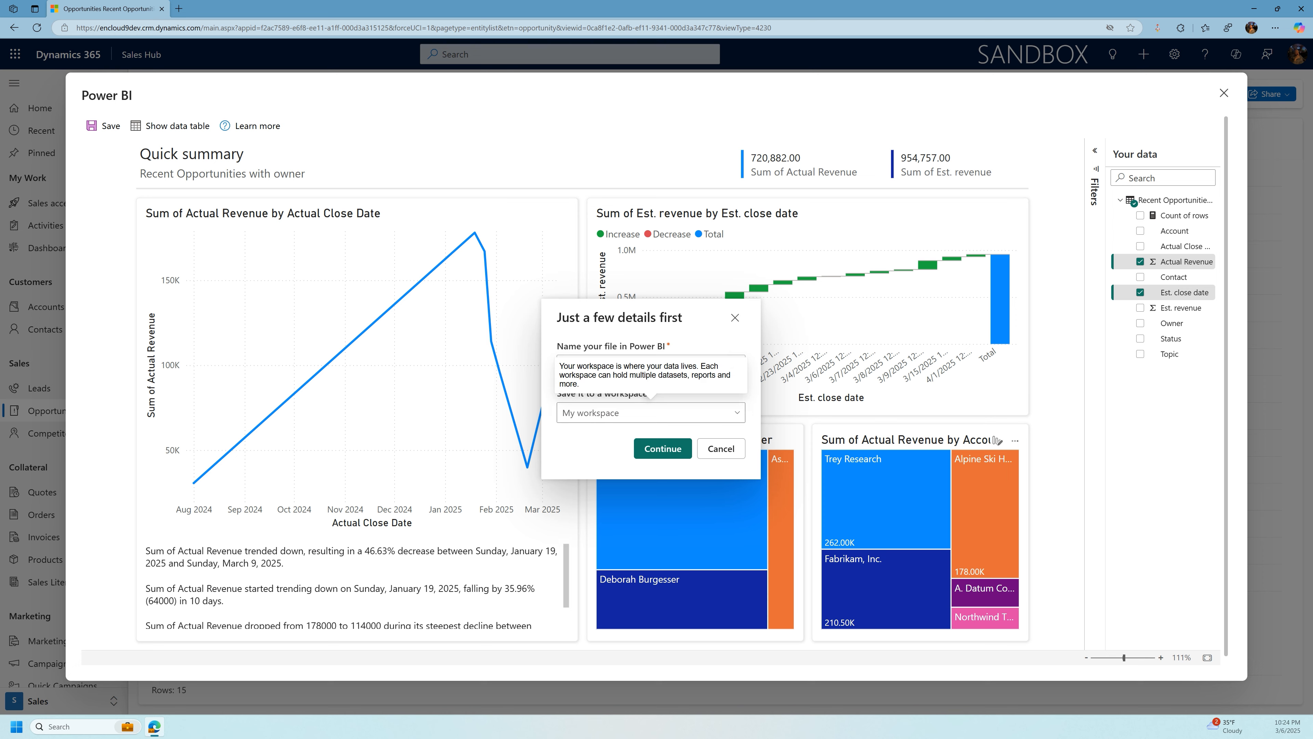
click(643, 447)
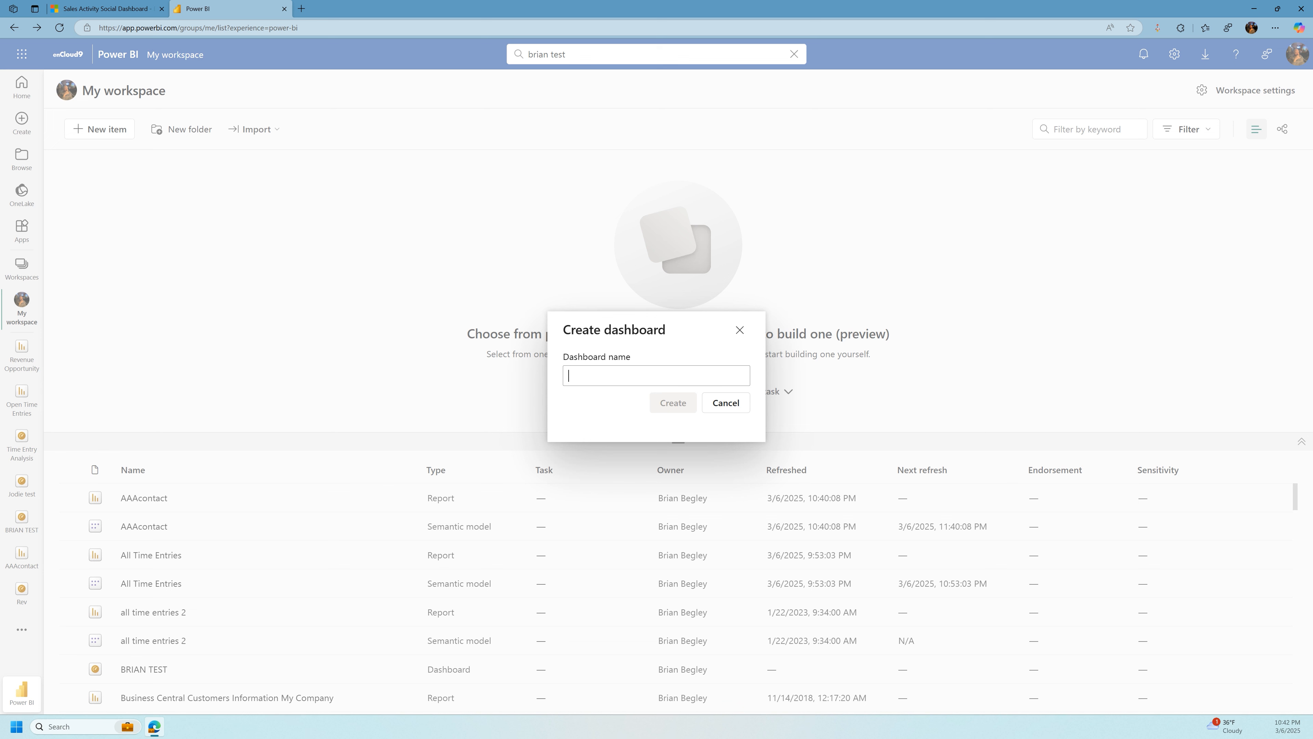
Step: Create a dashboard named Revenue Opportunity Dashboard in the Power BI workspace
text(RFeve)
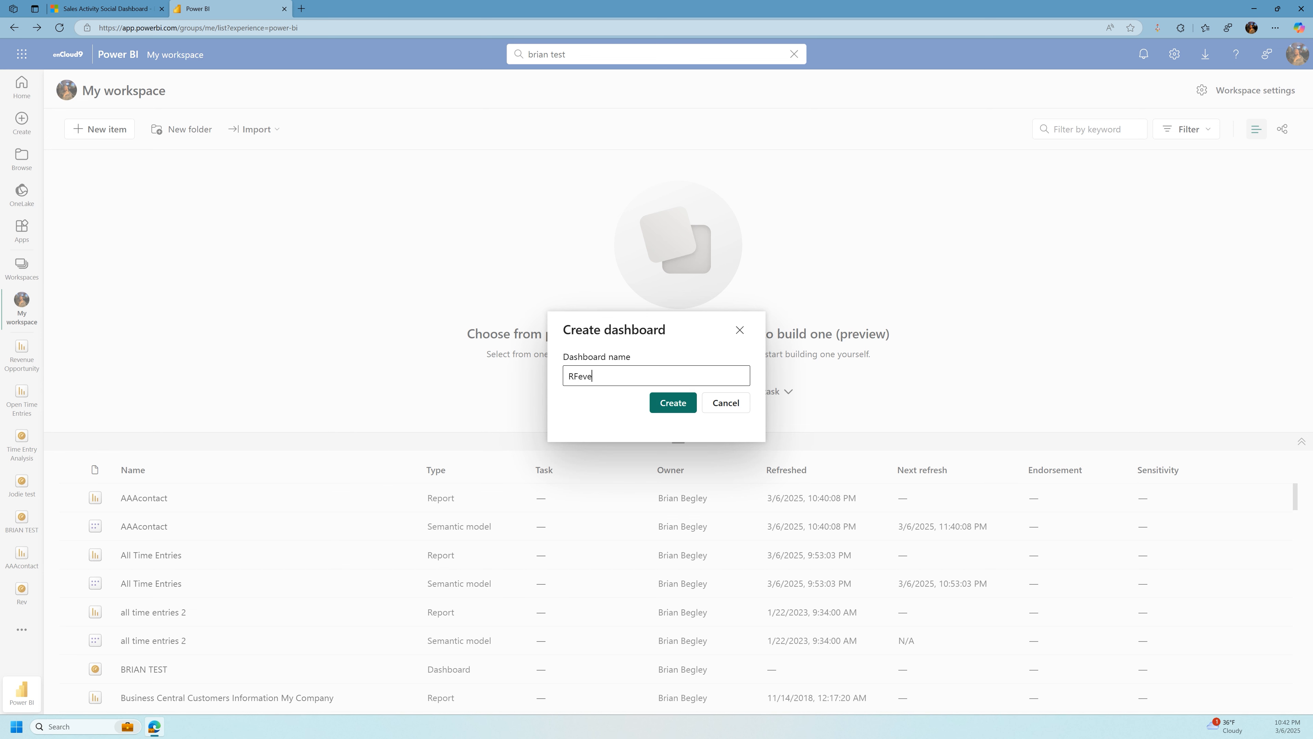
text(venue Opportunity Dashboard)
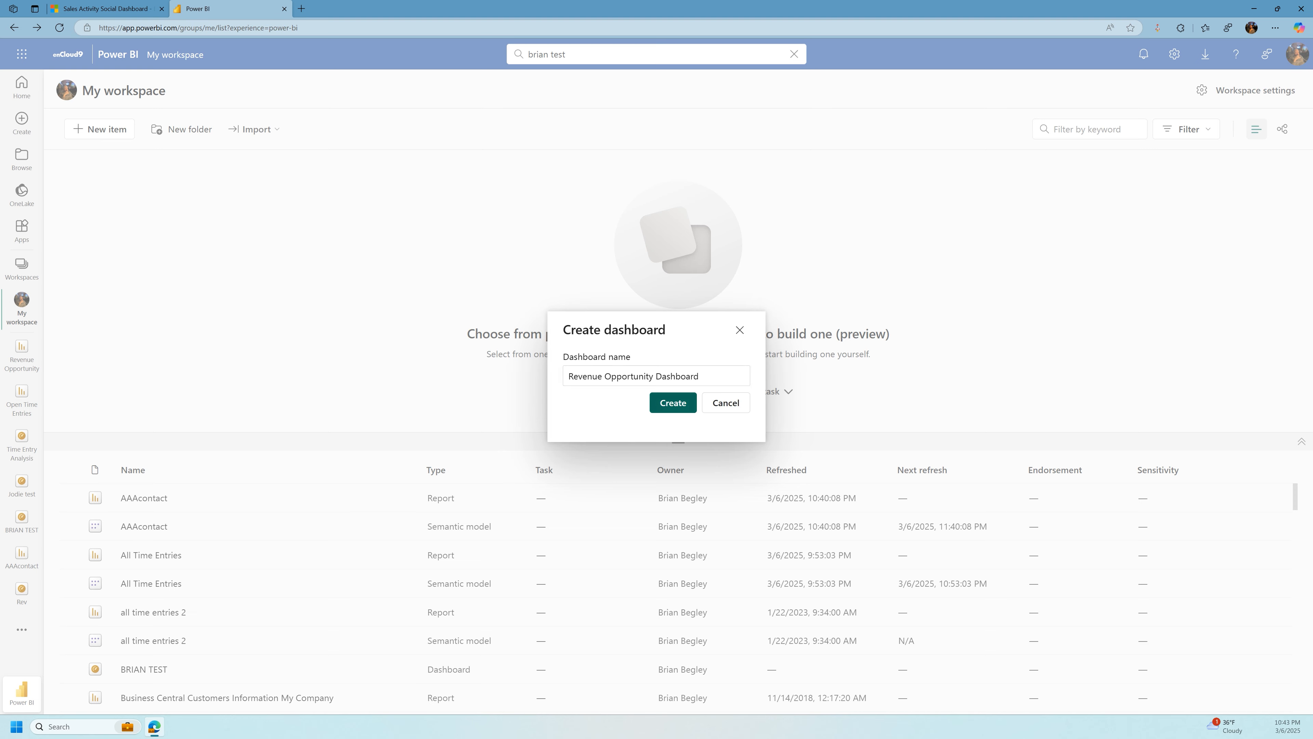
key(Return)
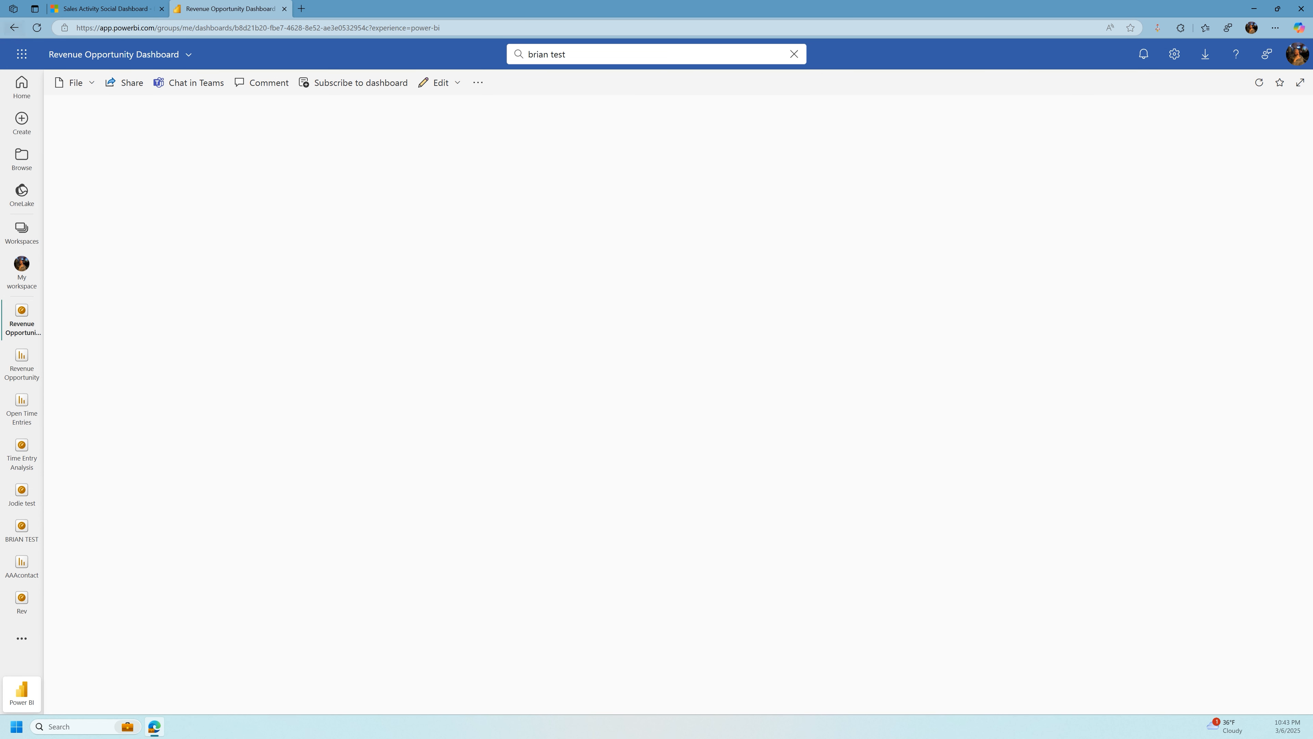
Step: Return to My workspace and open the Revenue Opportunity report for editing
click(14, 28)
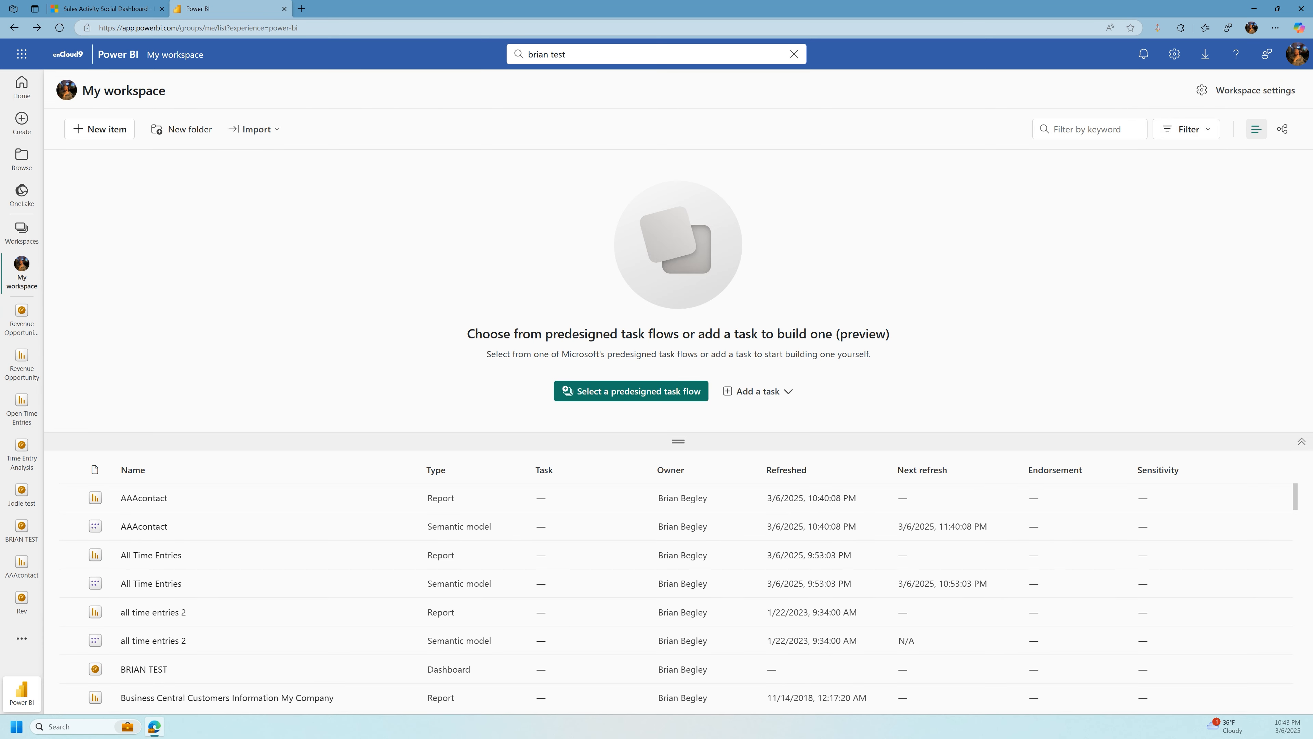
scroll(413, 507, down, 1)
scroll(207, 505, down, 10)
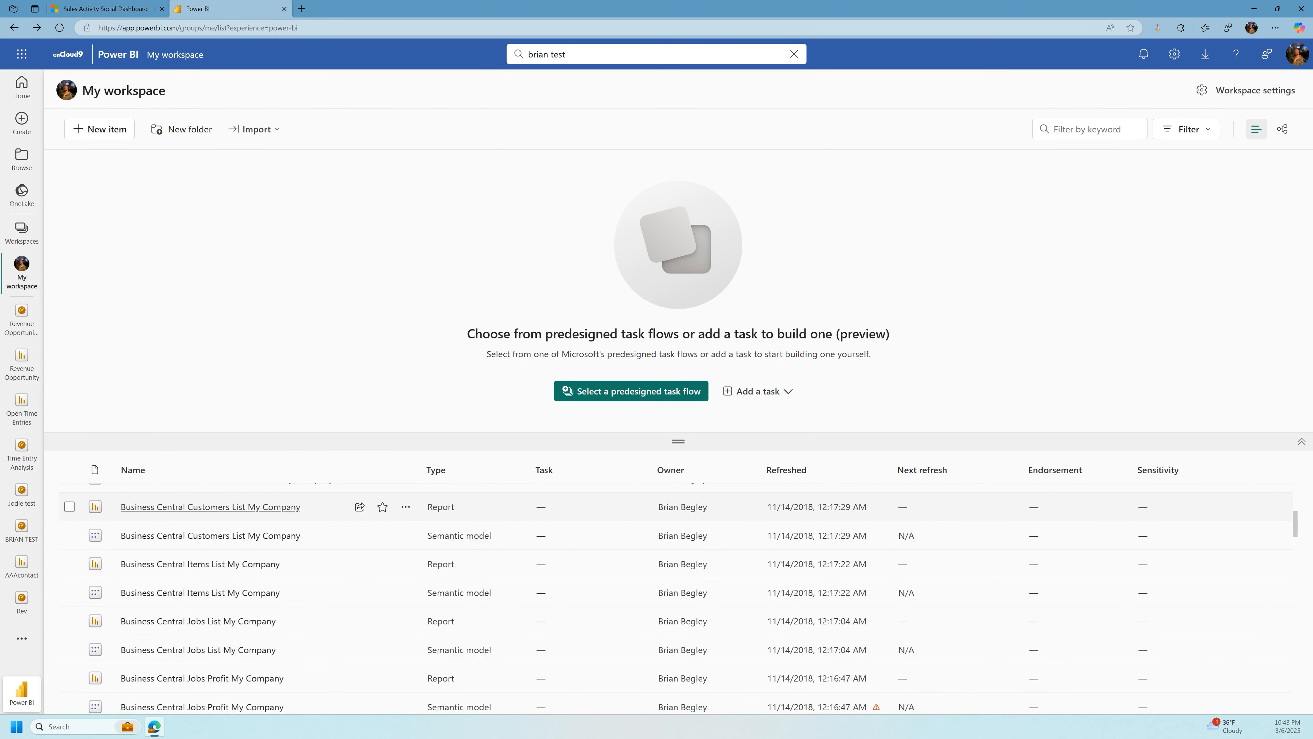
scroll(207, 512, down, 10)
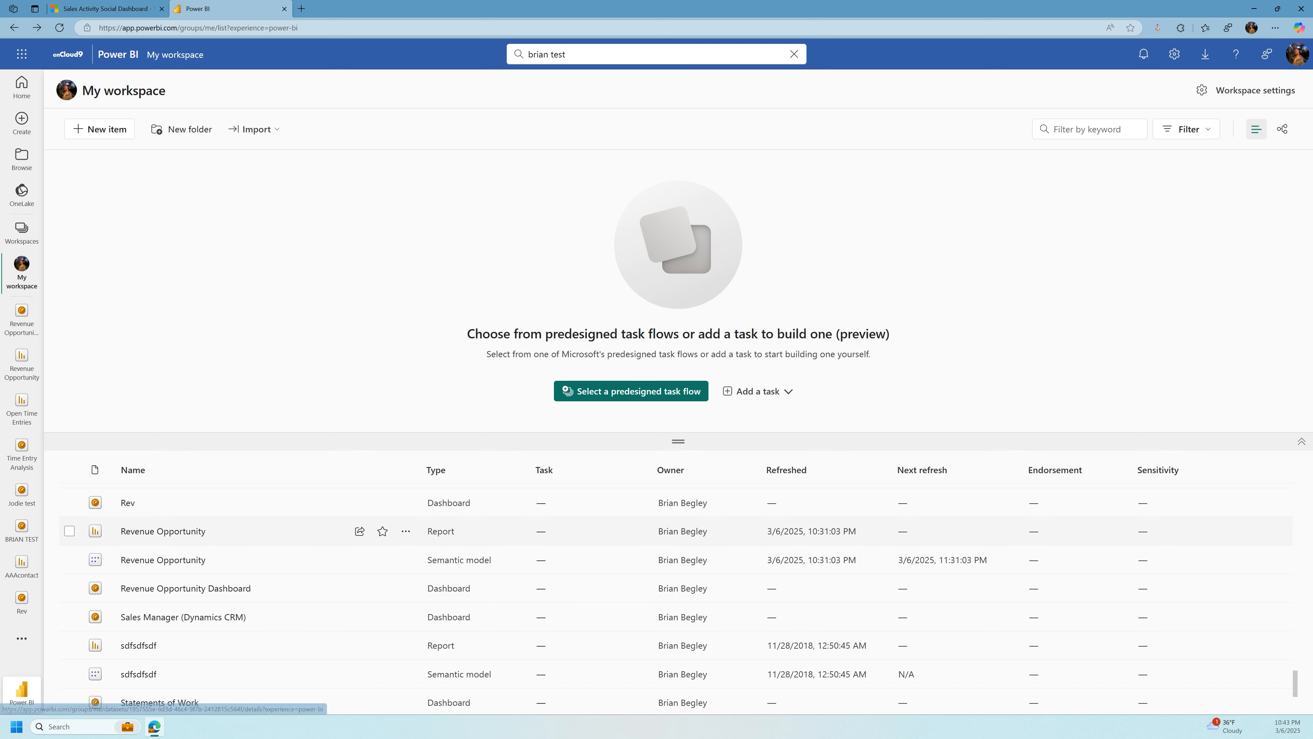
click(405, 531)
click(163, 532)
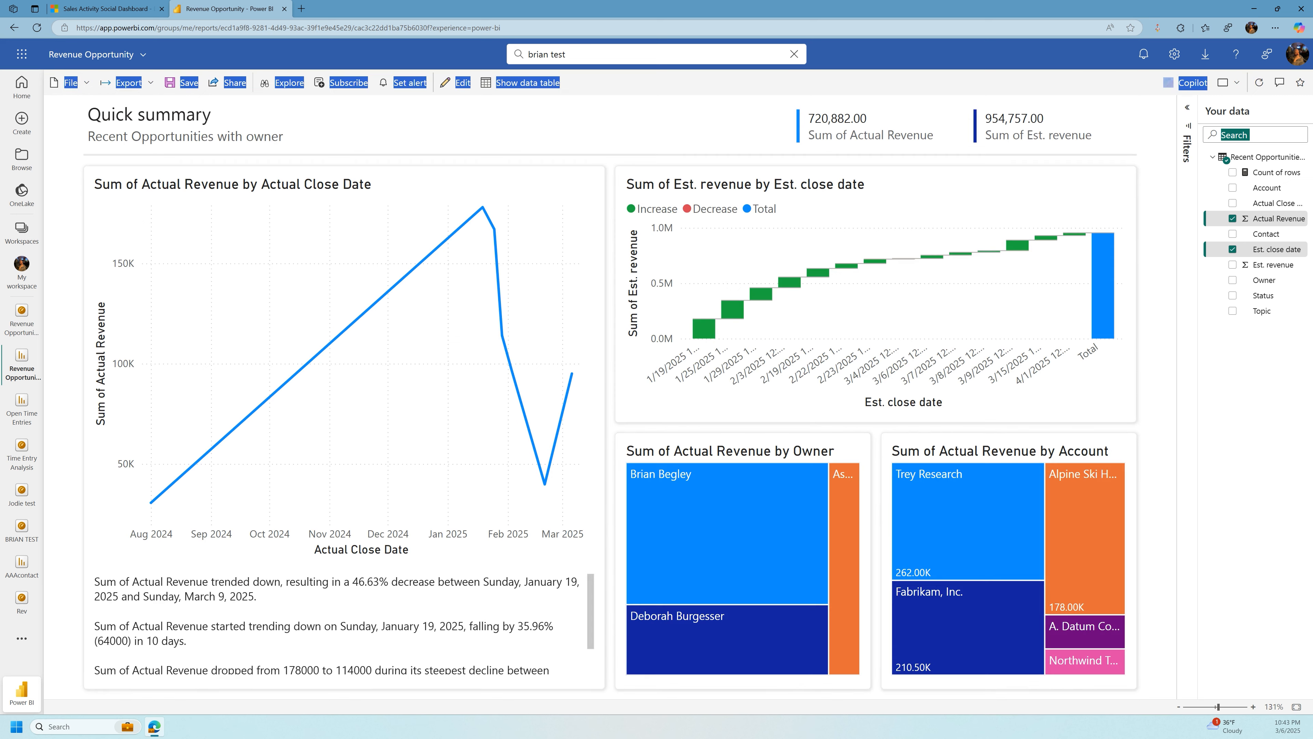
click(466, 124)
mouse_move(473, 222)
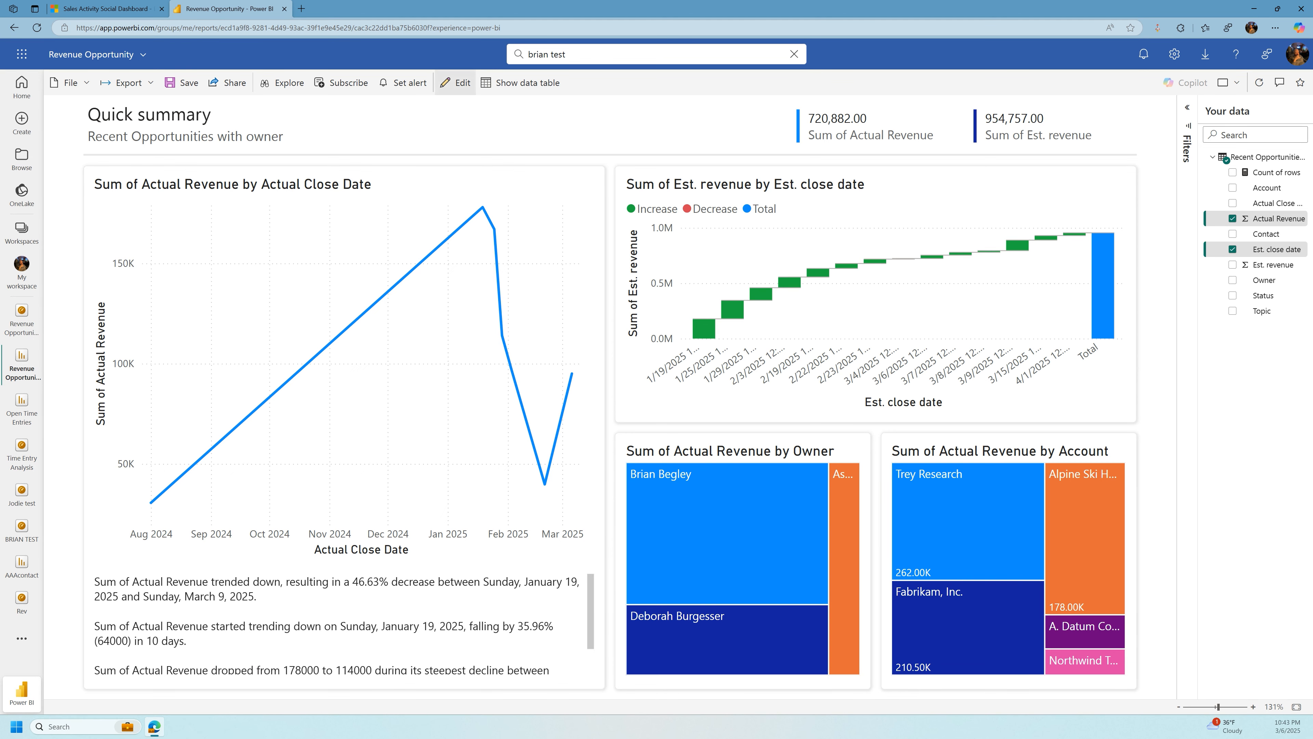
click(455, 82)
click(687, 407)
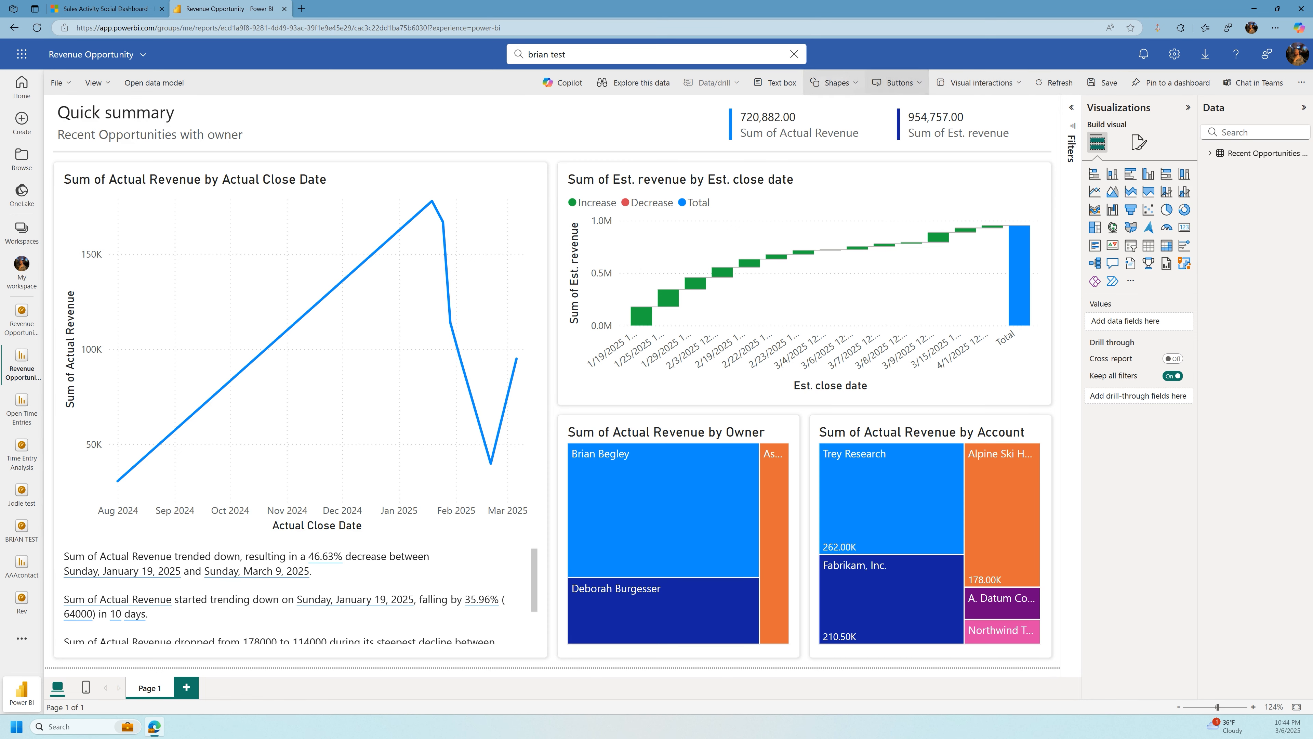
Step: Pin the report page live to the existing Revenue Opportunity Dashboard and open that dashboard
click(1171, 82)
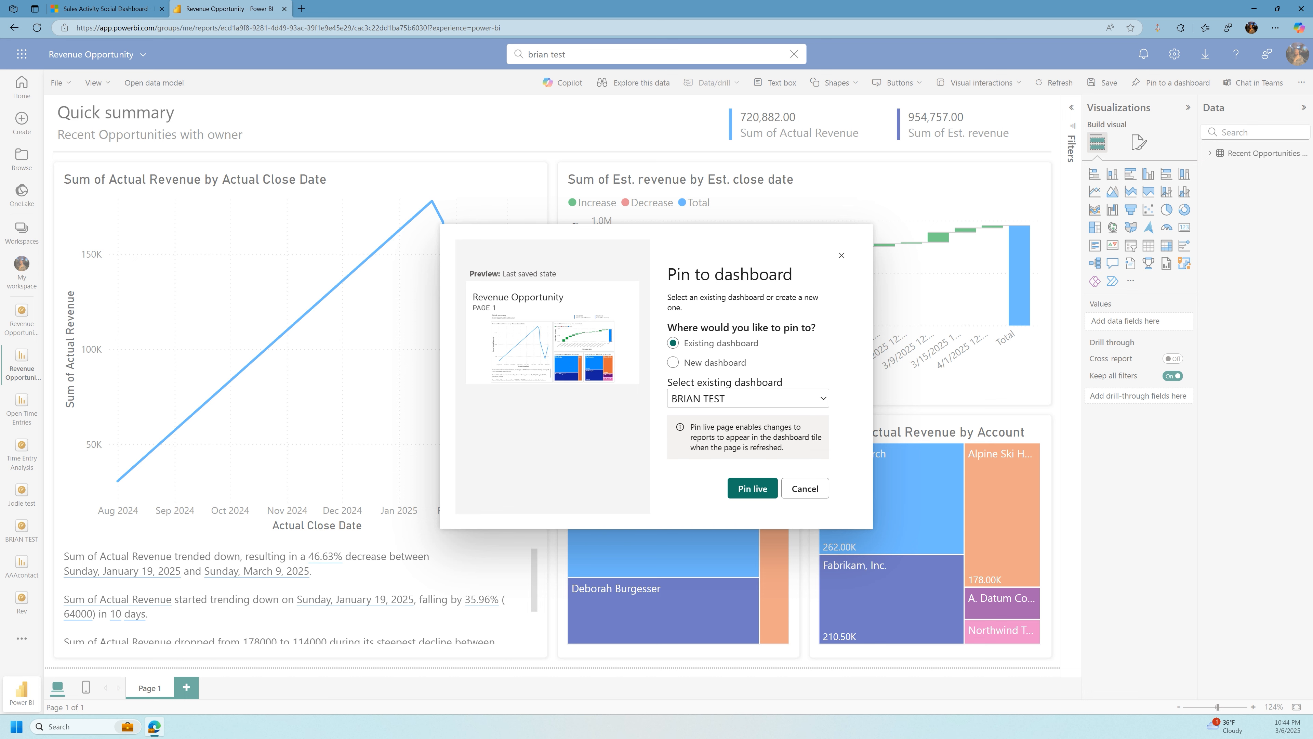
click(748, 398)
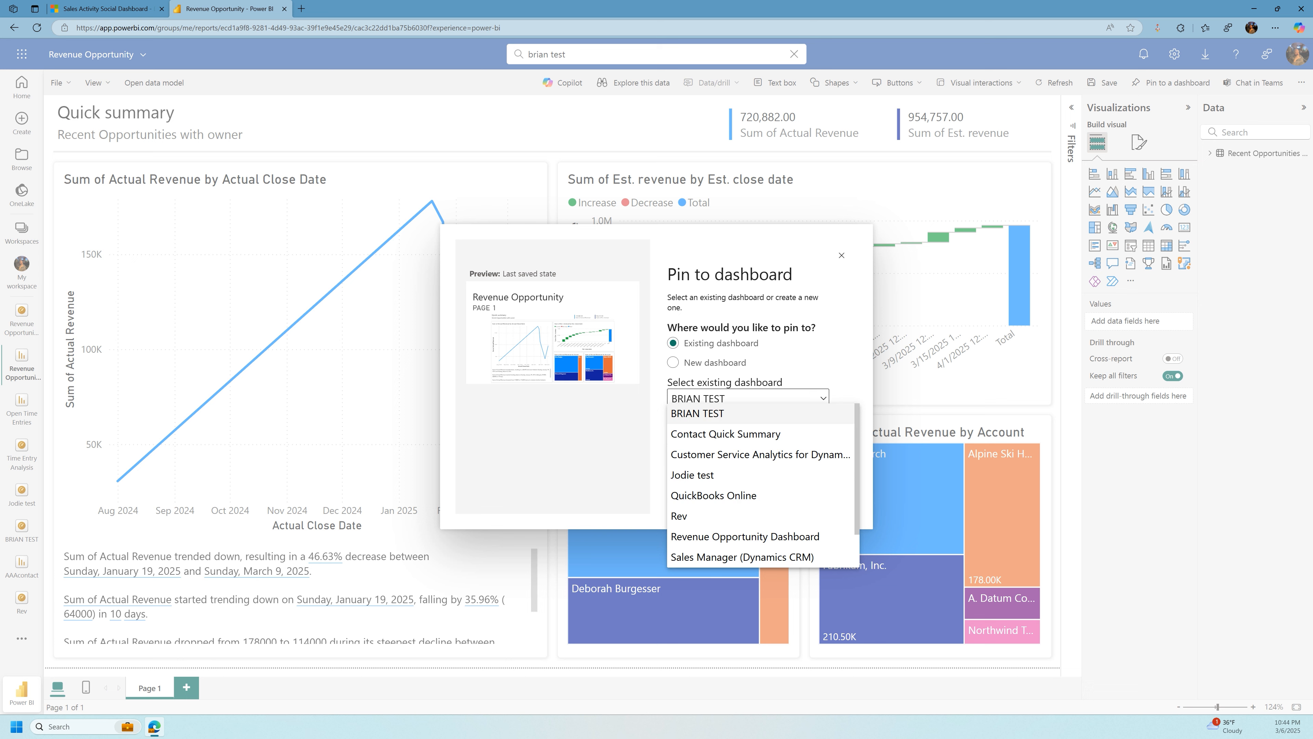
scroll(760, 486, down, 1)
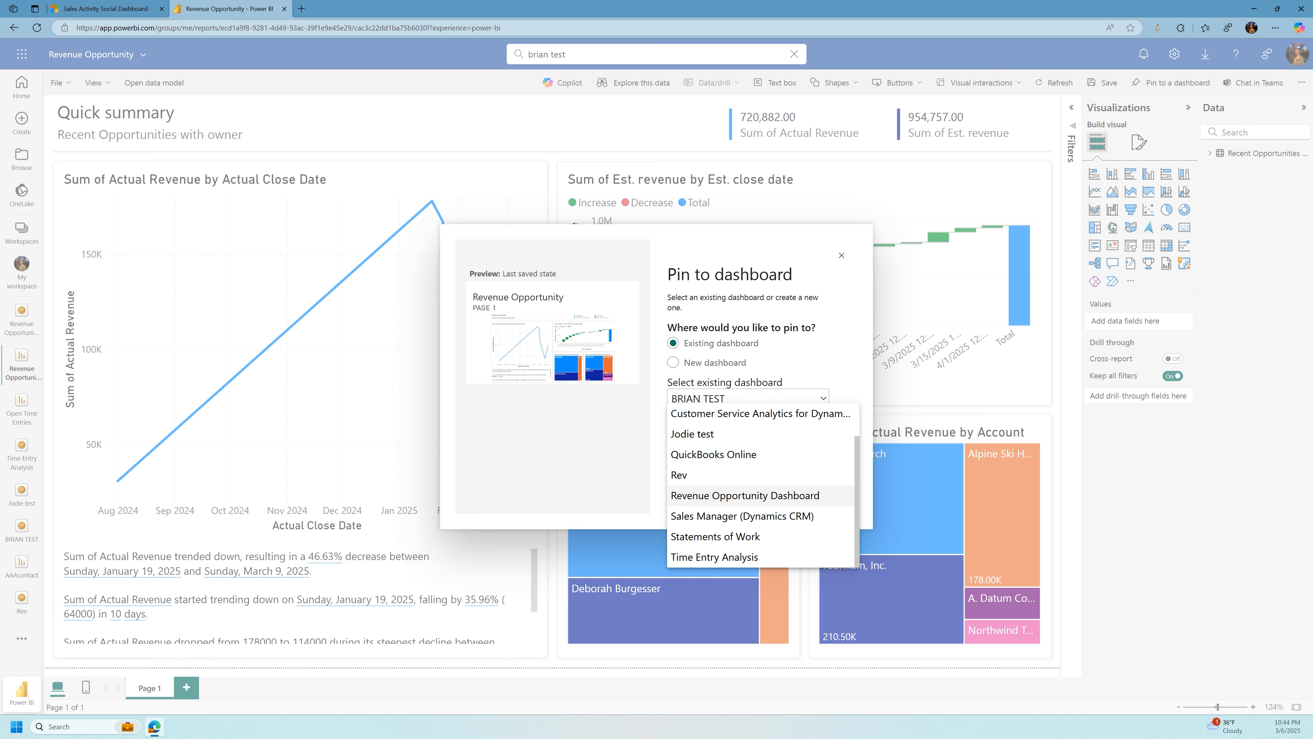
click(745, 495)
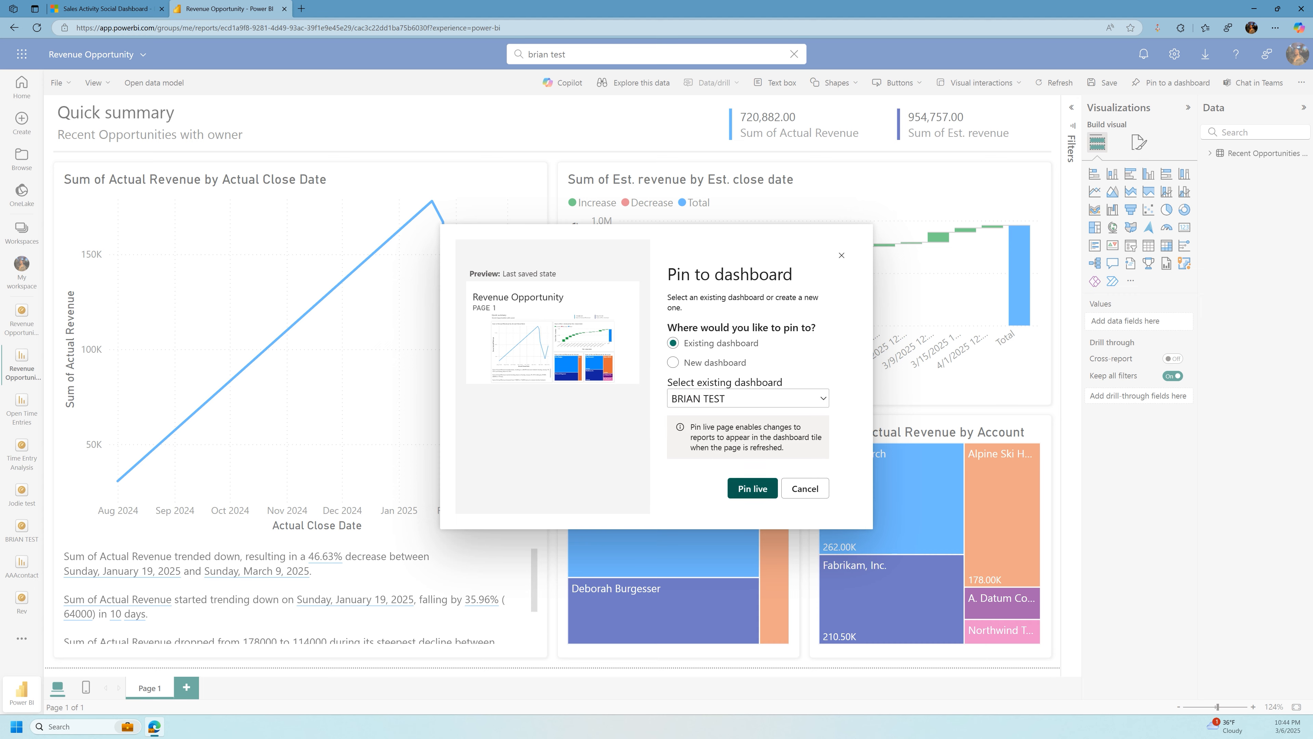
click(753, 488)
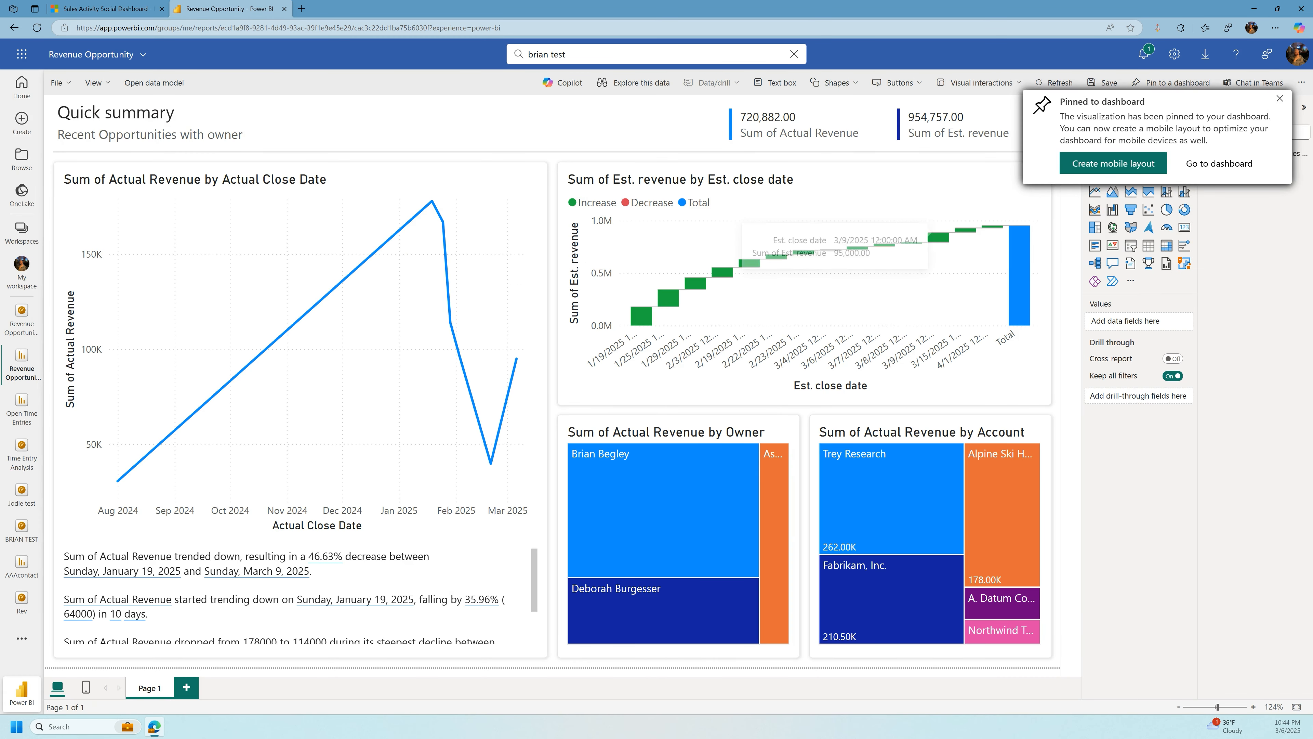
click(1220, 162)
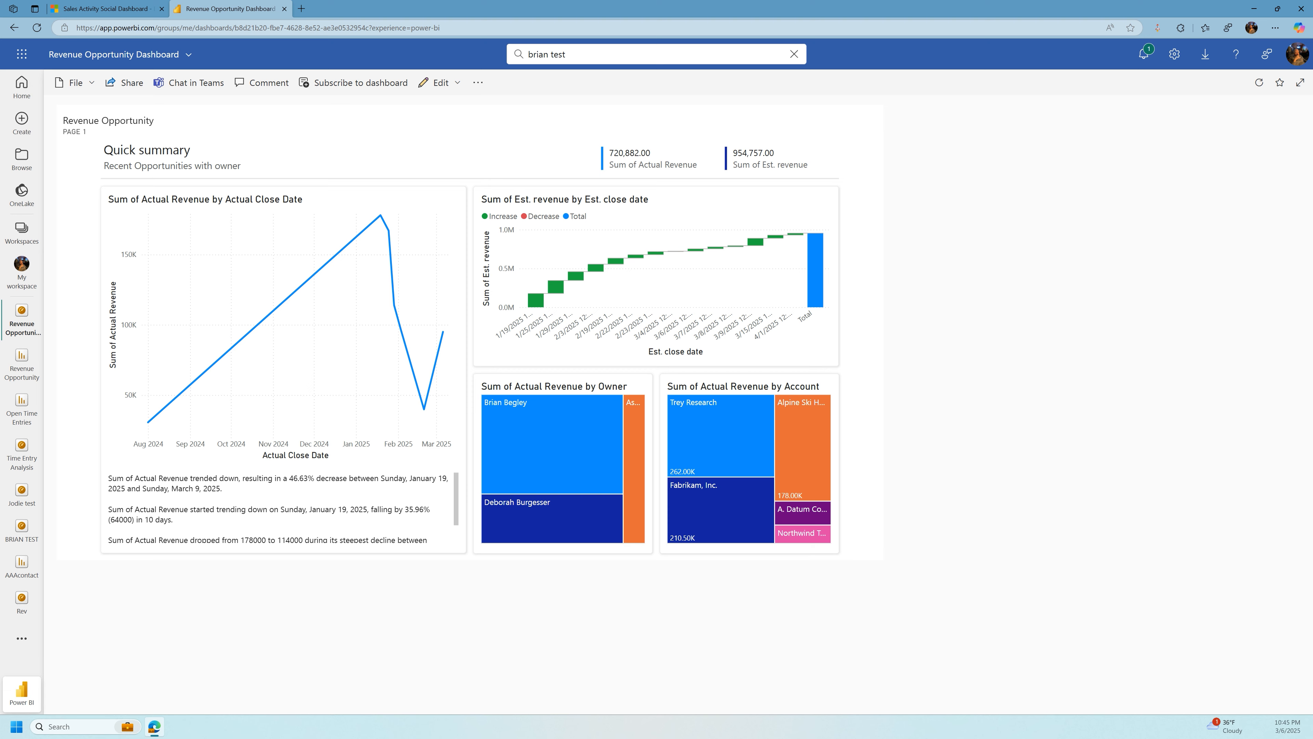
Step: Switch to Dynamics 365 and add a new Power BI dashboard using Revenue Opportunity Dashboard from My workspace
click(107, 9)
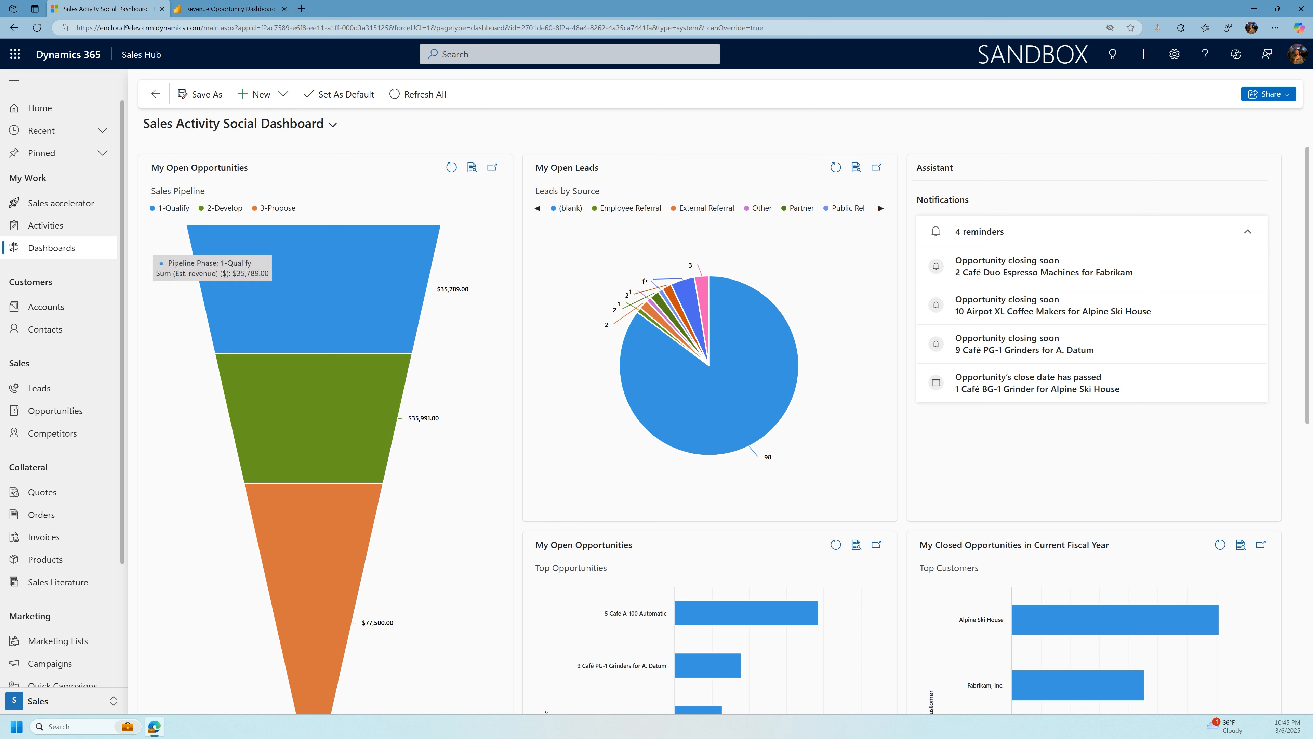
click(261, 94)
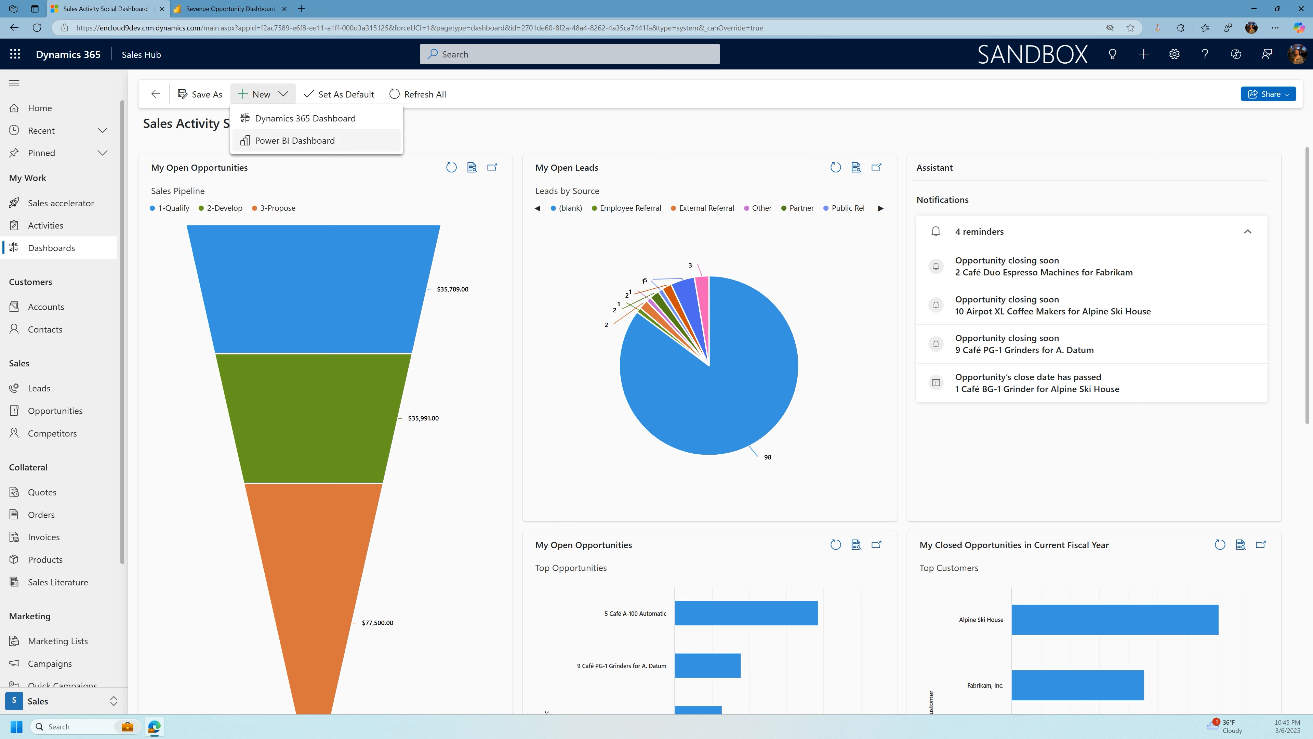
click(294, 141)
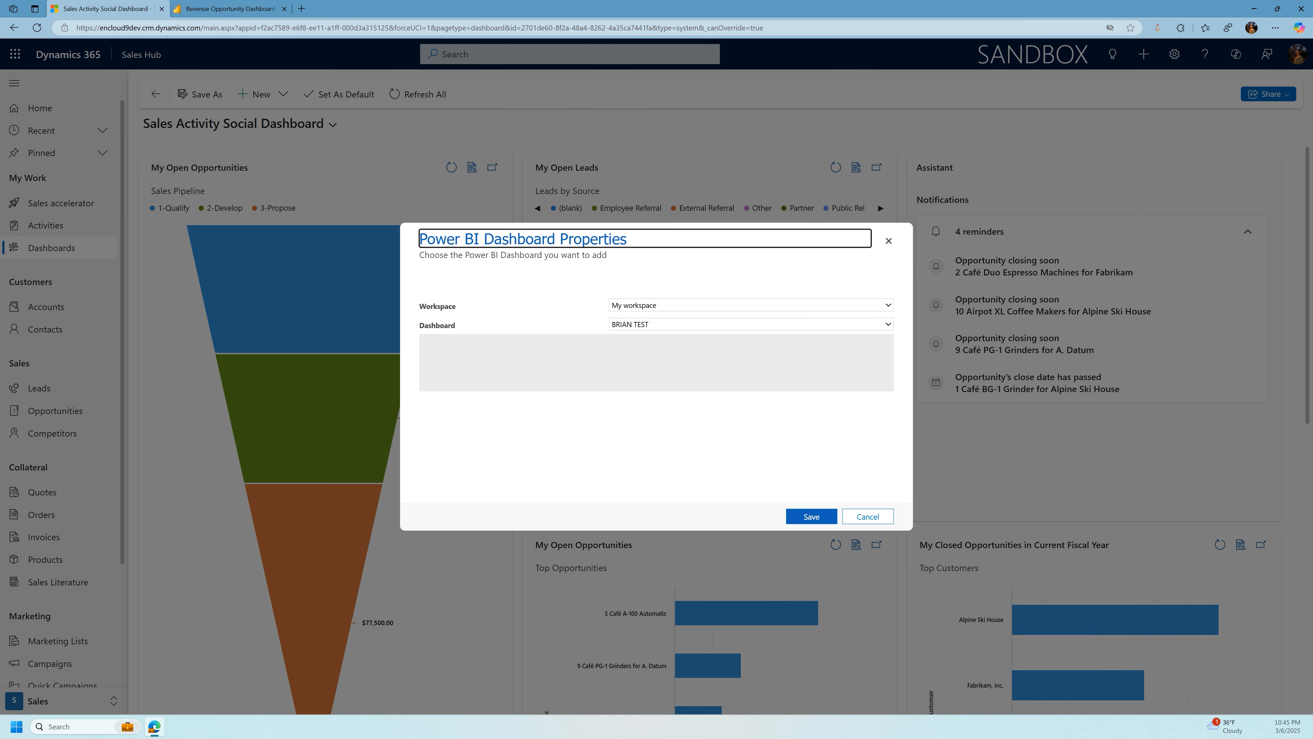
click(751, 306)
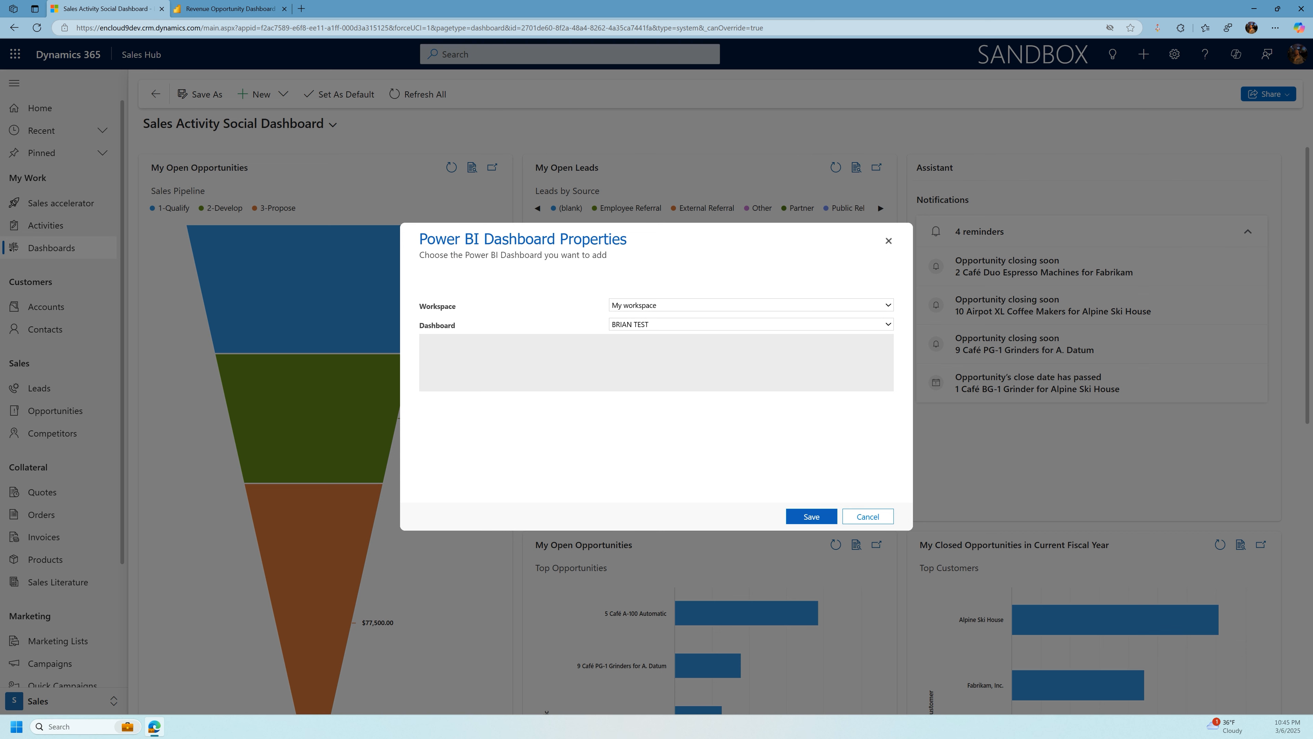
click(751, 325)
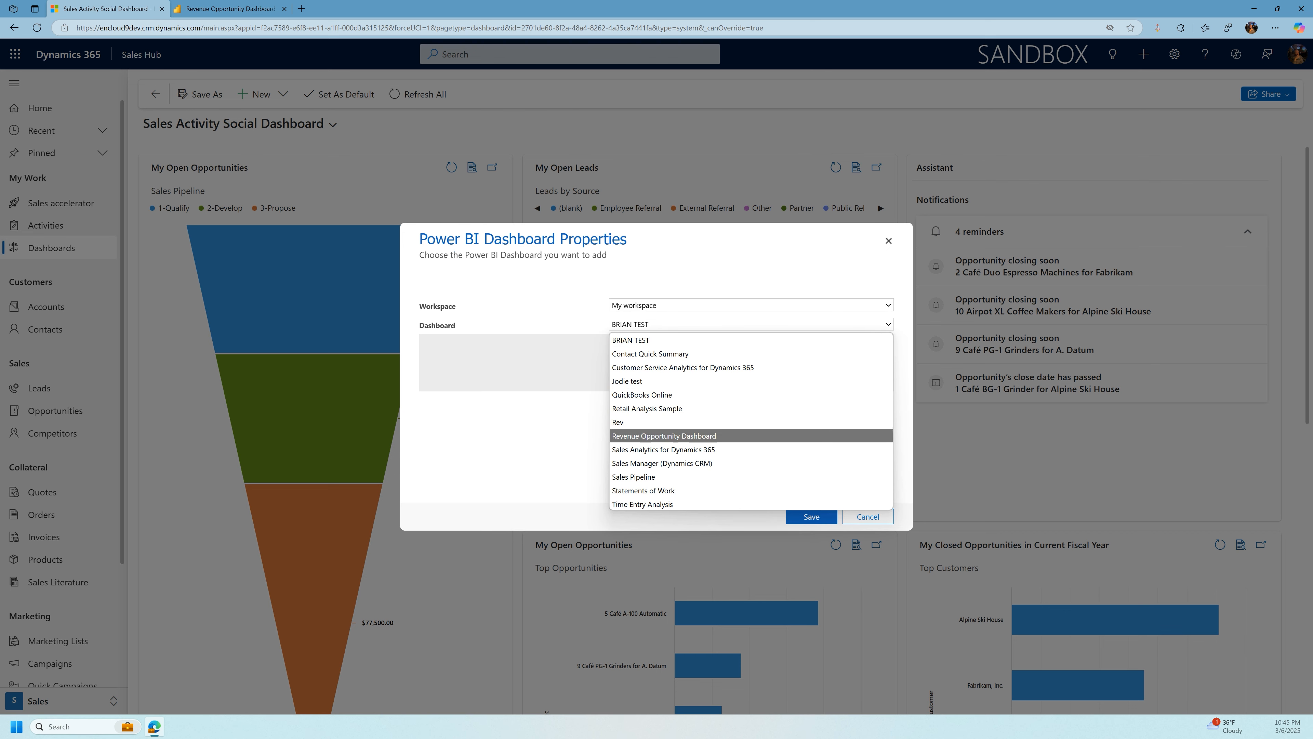
click(664, 436)
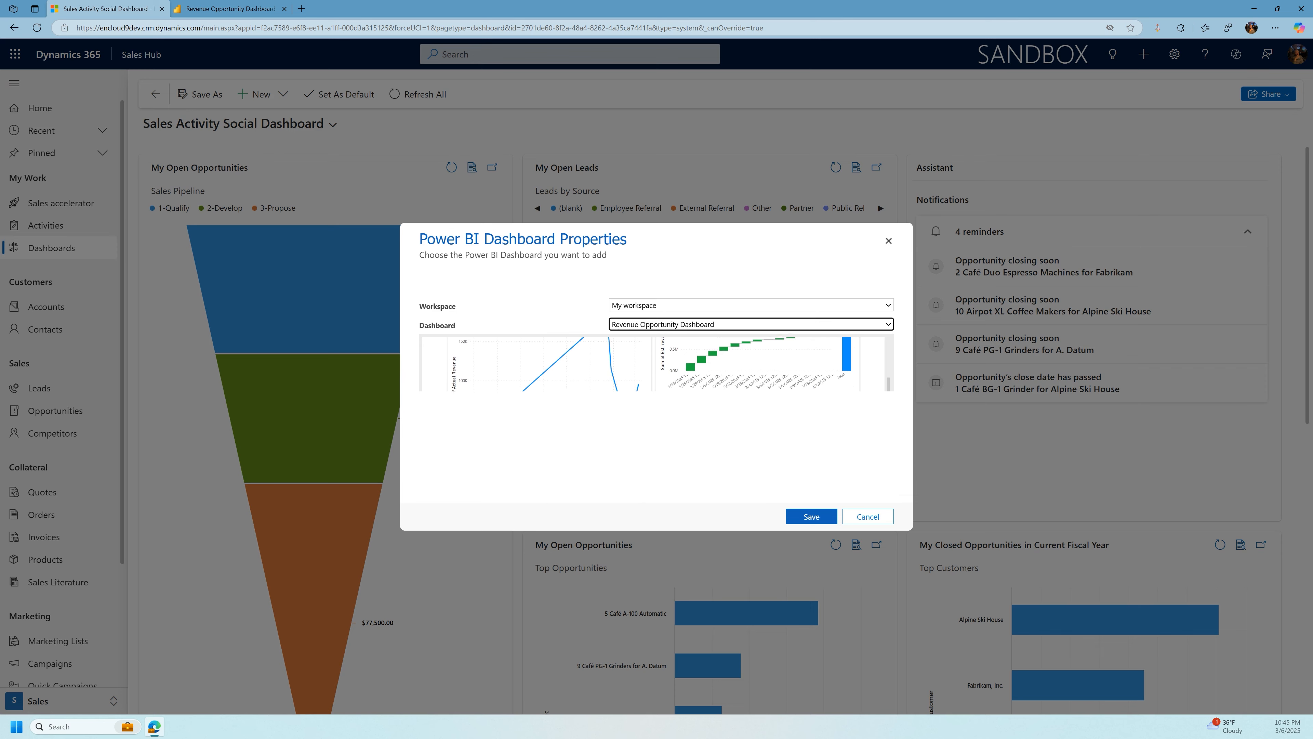
click(811, 517)
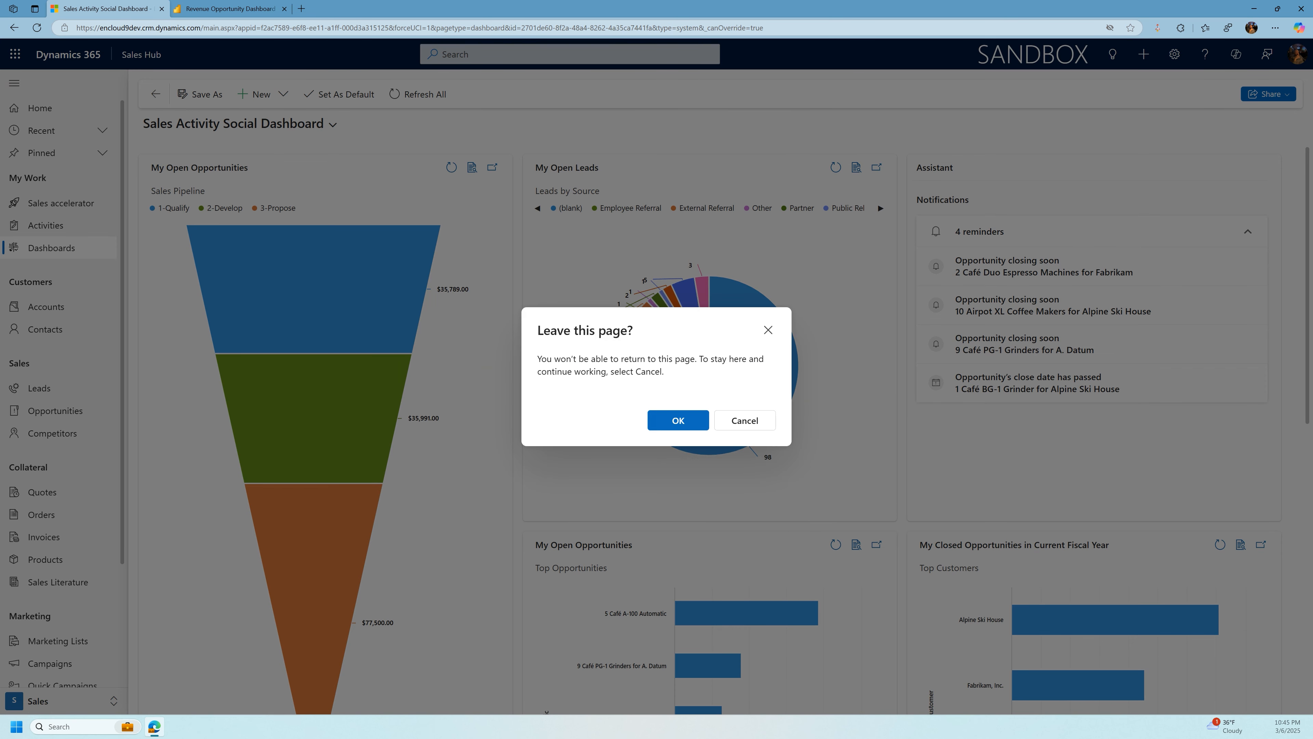
click(678, 420)
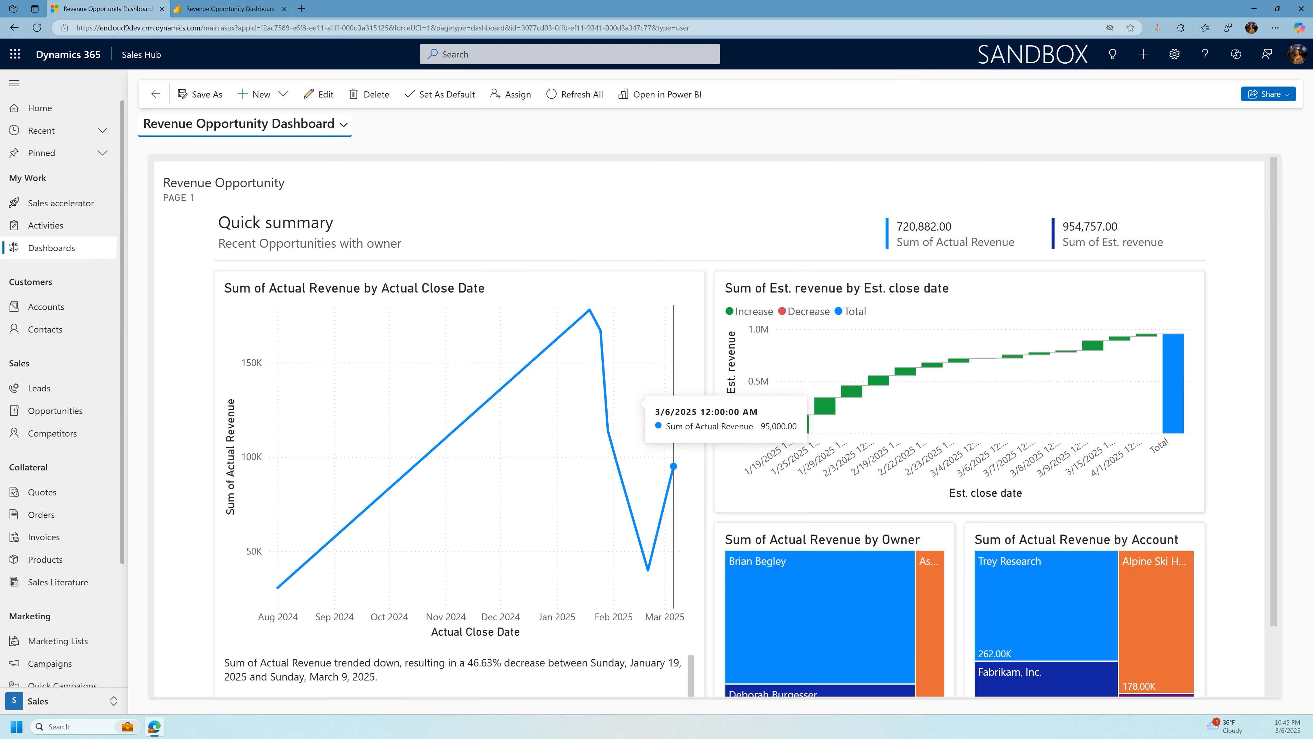
Step: Look over the embedded dashboard, switch to the Sales Activity Dashboard and return to the Revenue Opportunity Dashboard
scroll(1173, 412, down, 3)
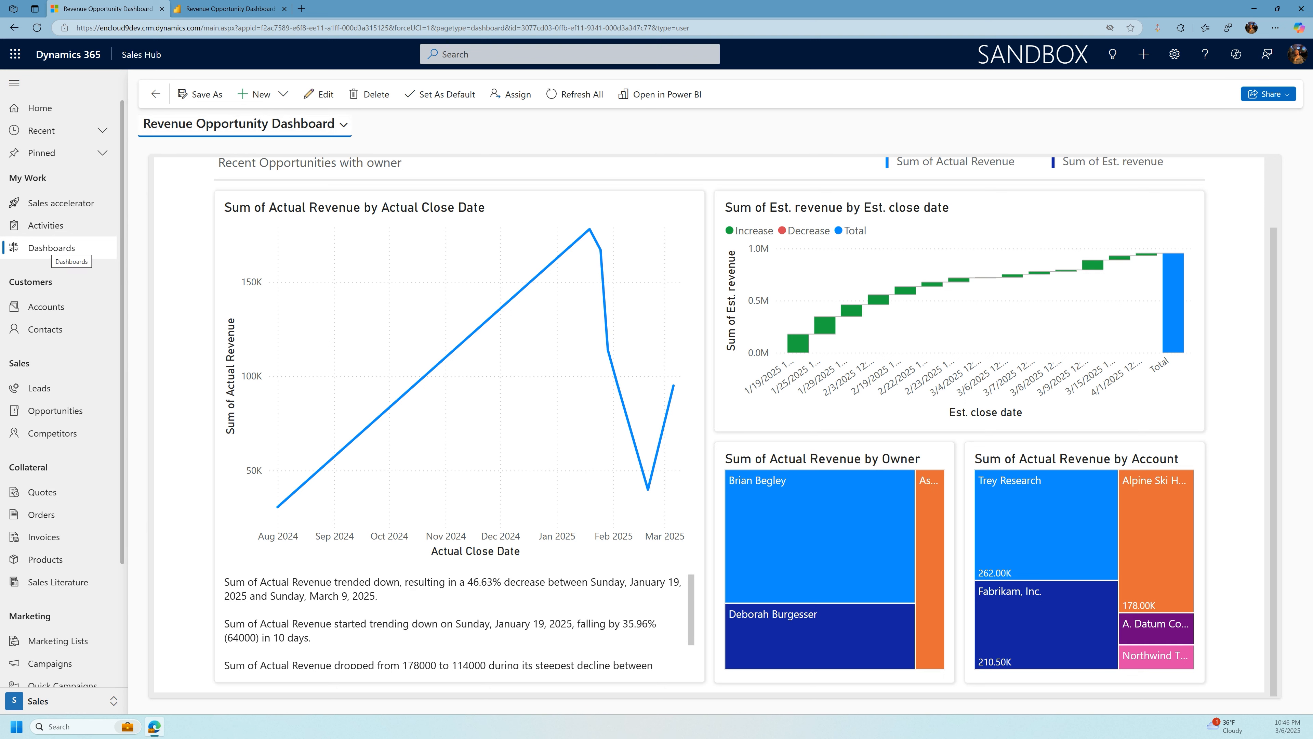
click(244, 125)
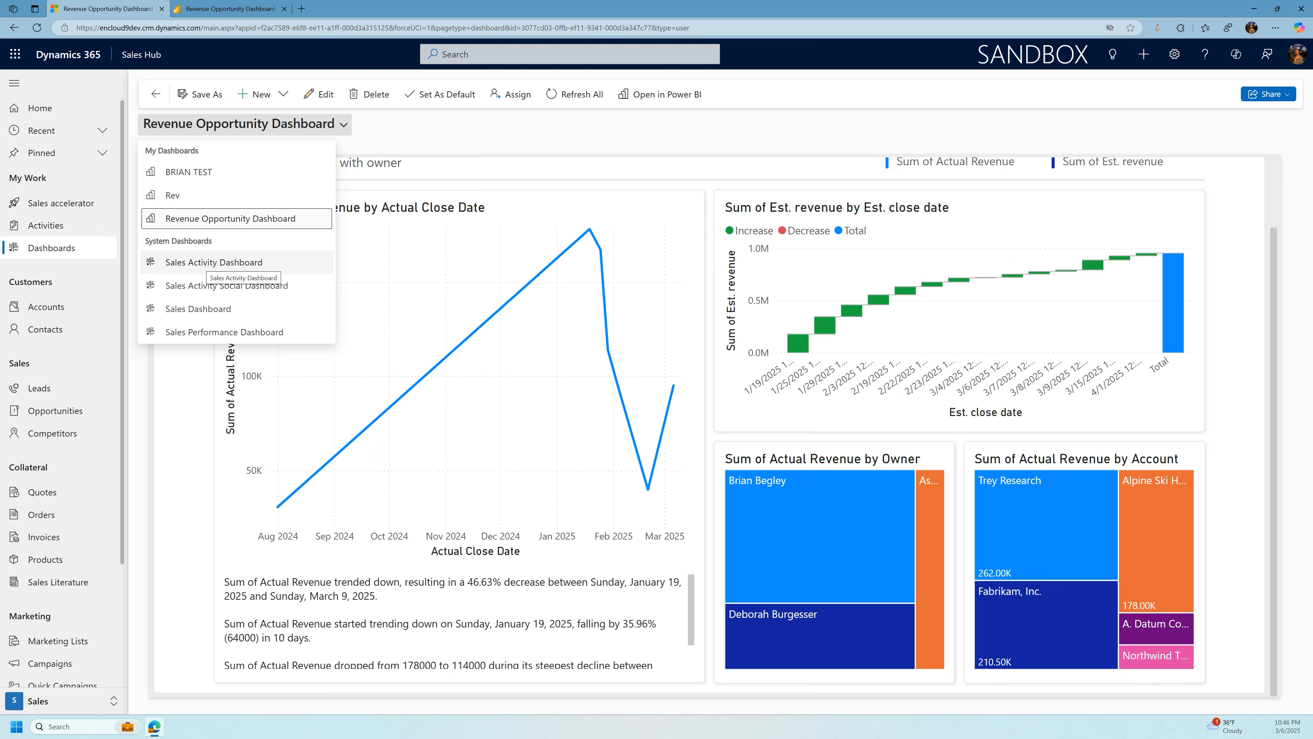
click(214, 262)
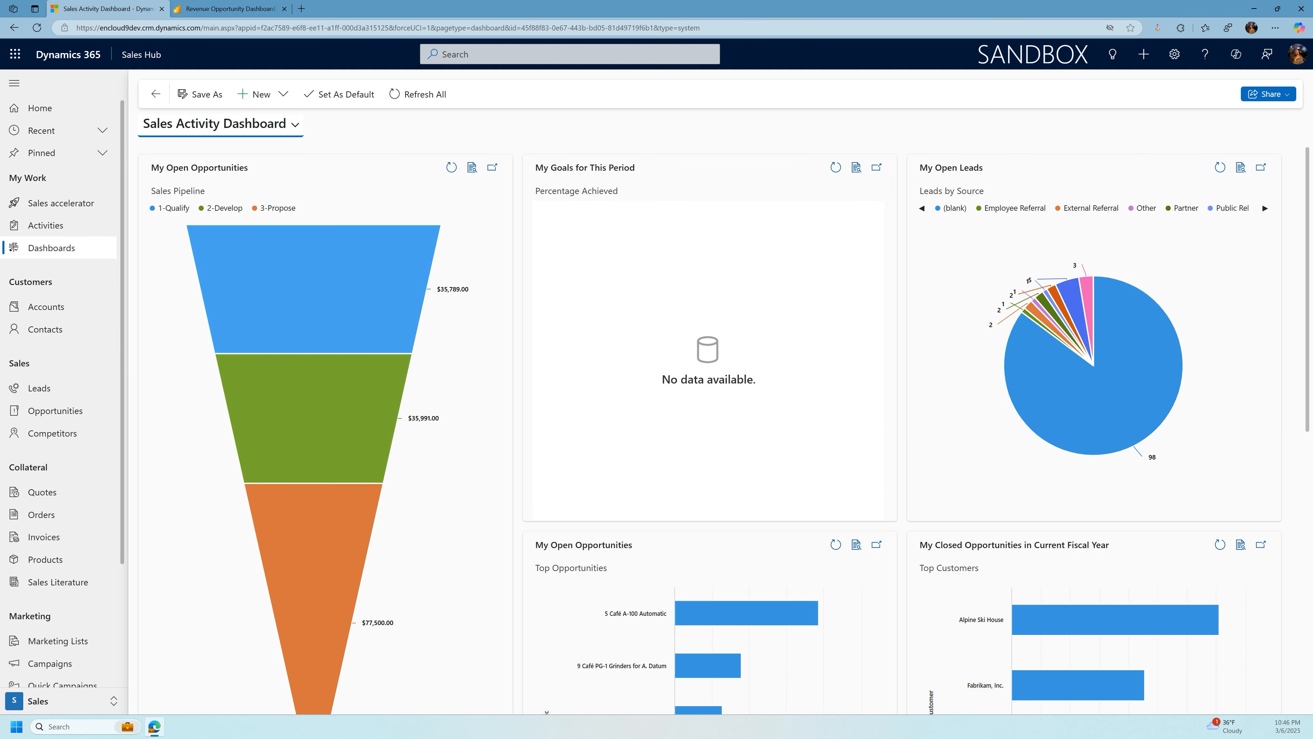
click(222, 125)
click(217, 219)
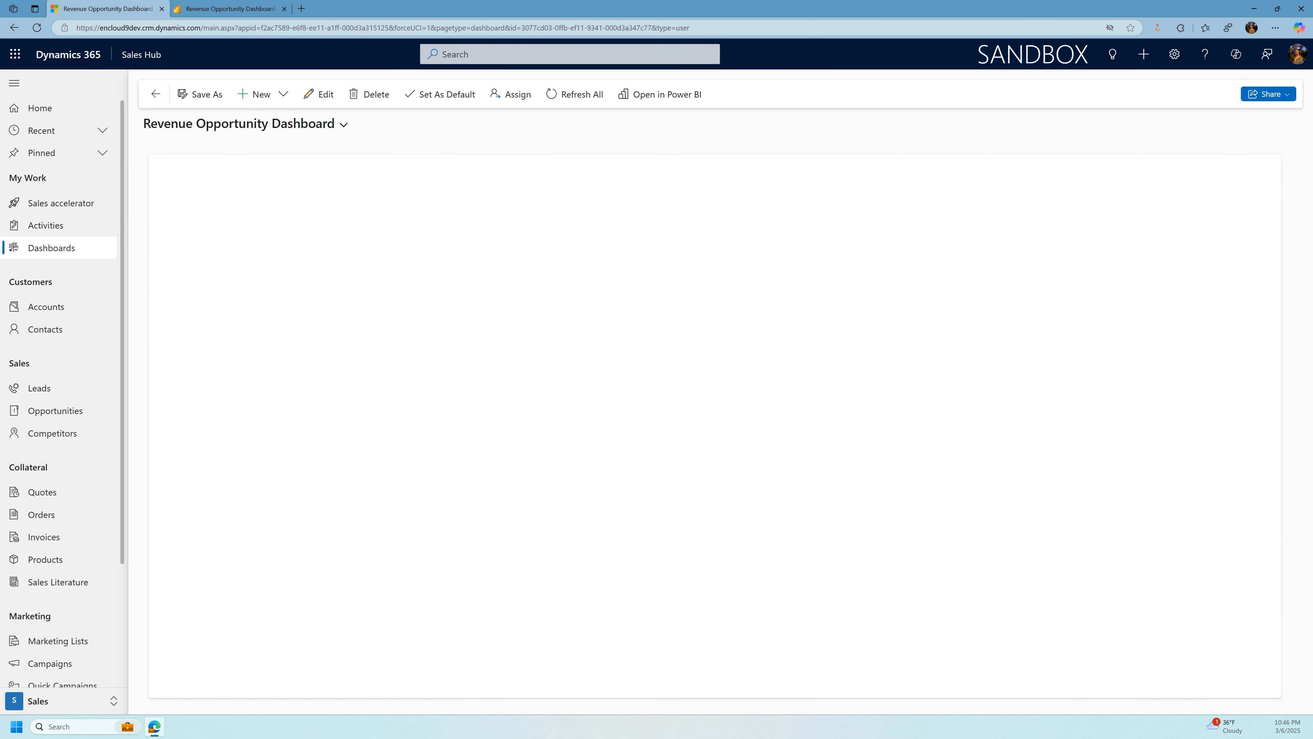